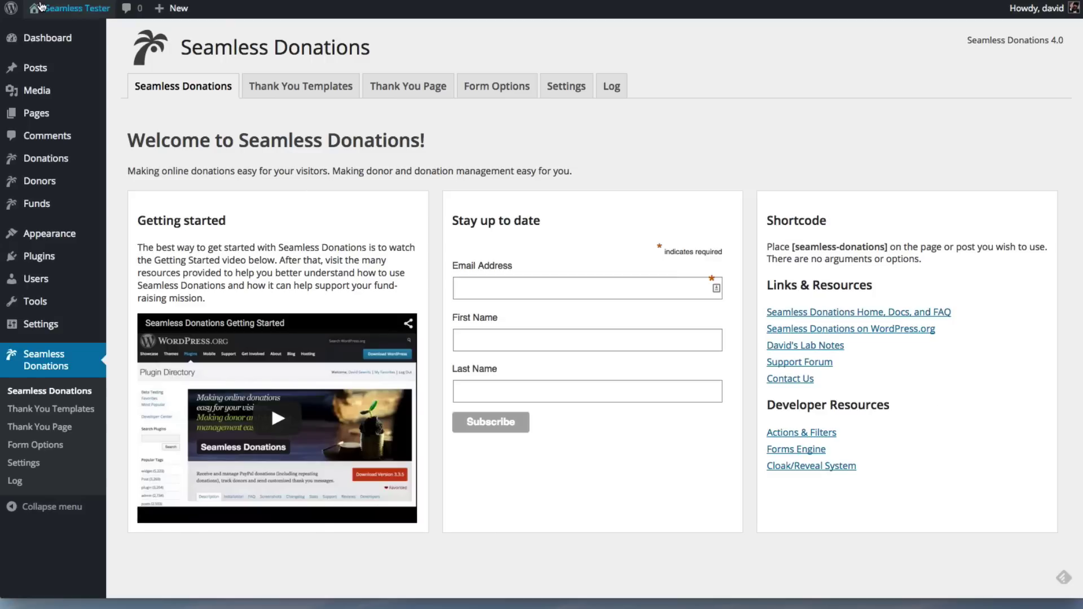
Retitle Sample Page 'Donations Page', replace its sentence with [seamless-donations], and update
left_click(387, 91)
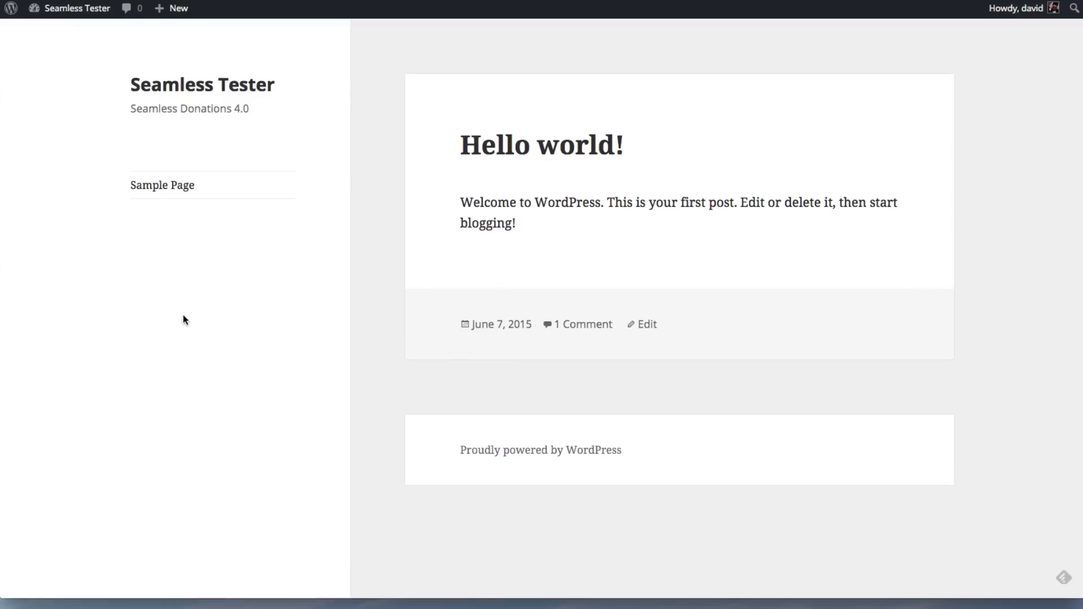
left_click(150, 190)
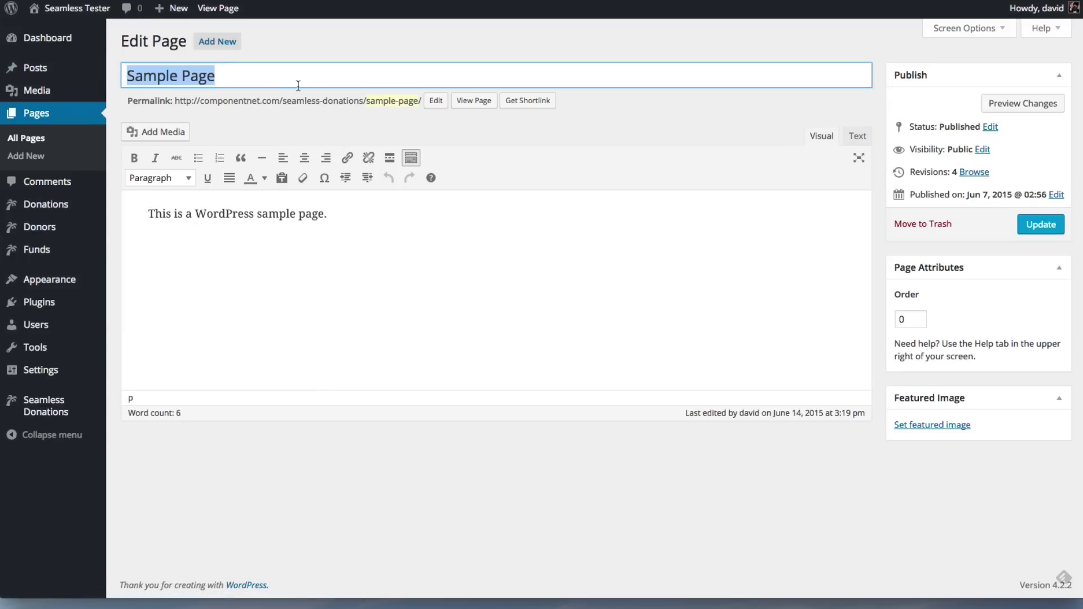
type("Donations Page")
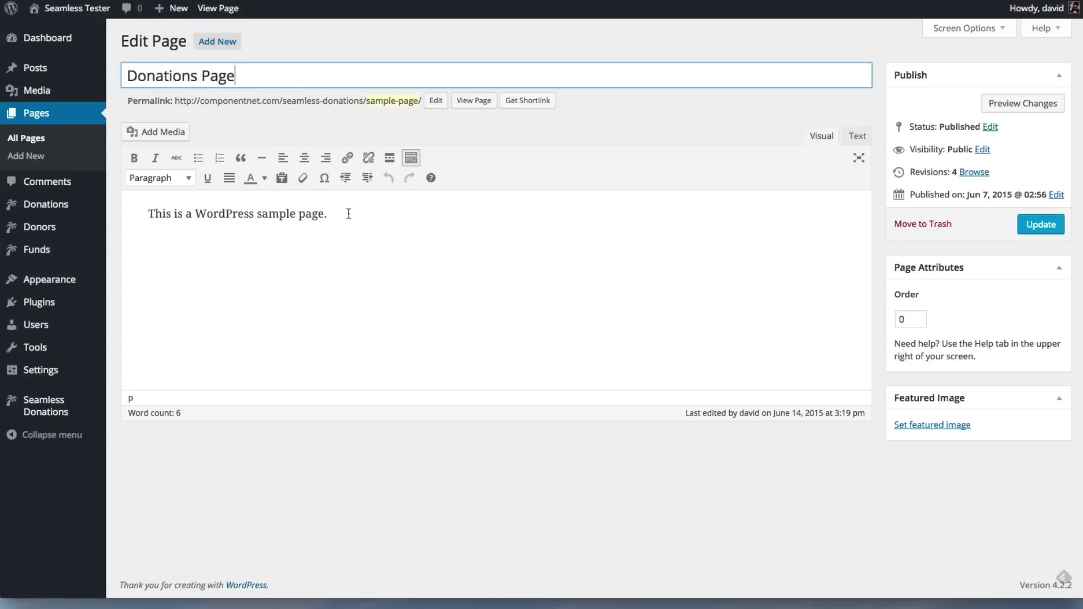
left_click_drag(344, 213, 76, 205)
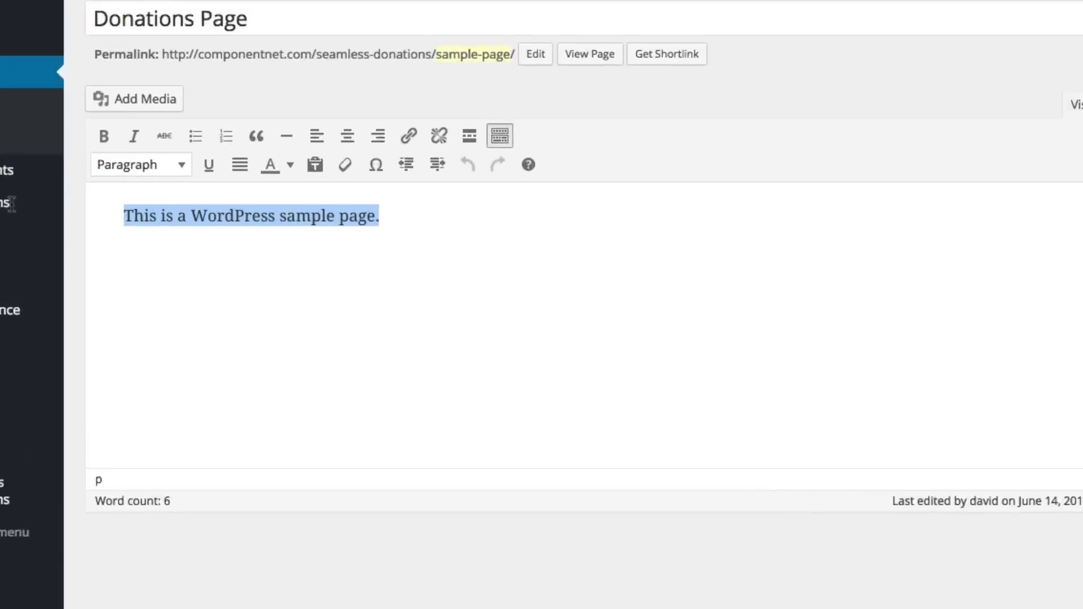
type("[seam")
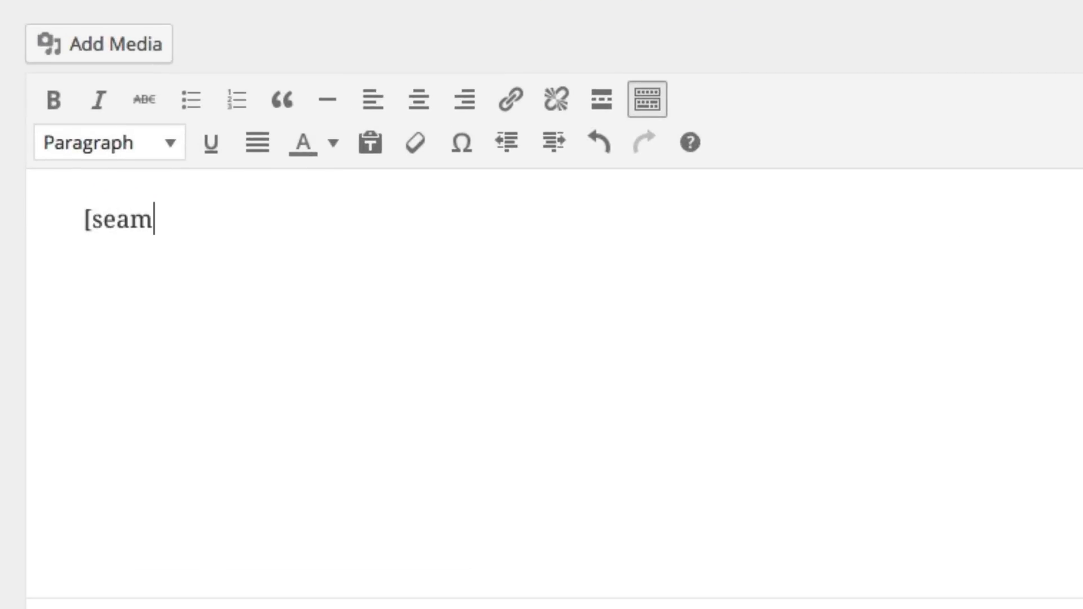
type("less-donations")
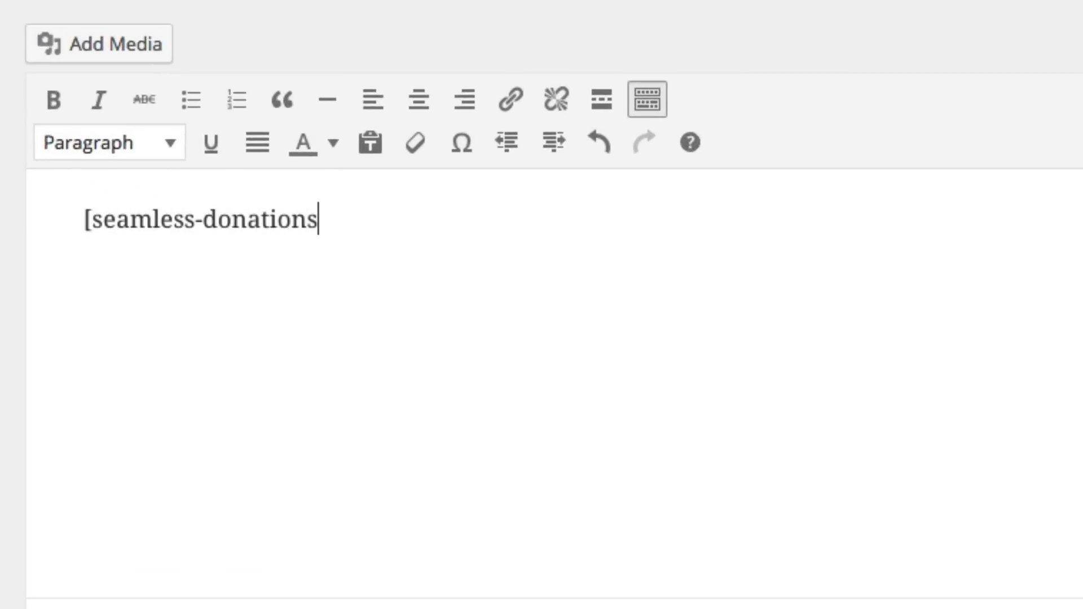
type("]")
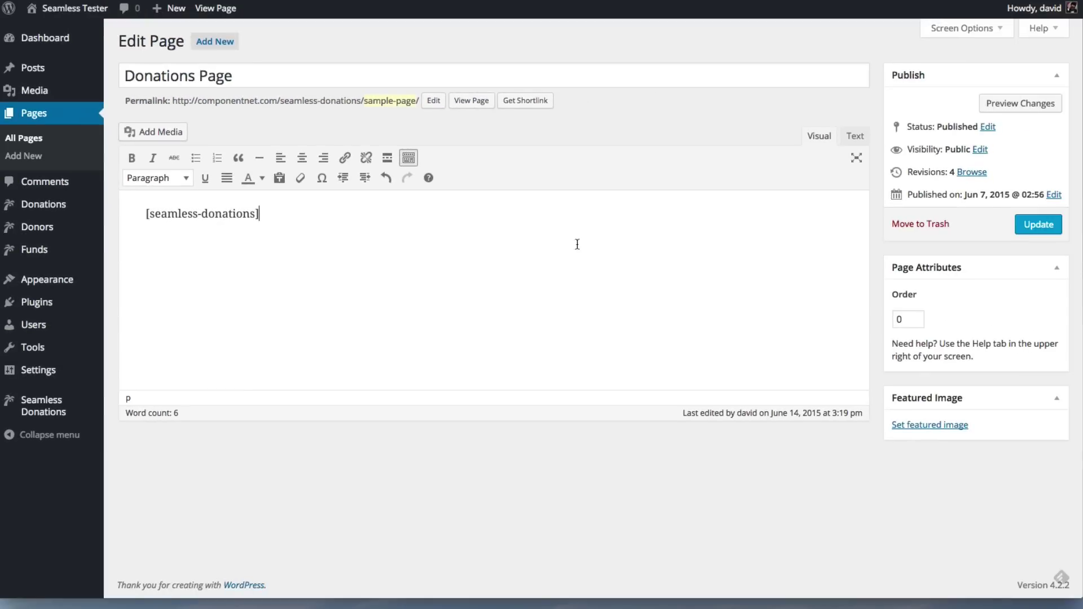
left_click(1035, 226)
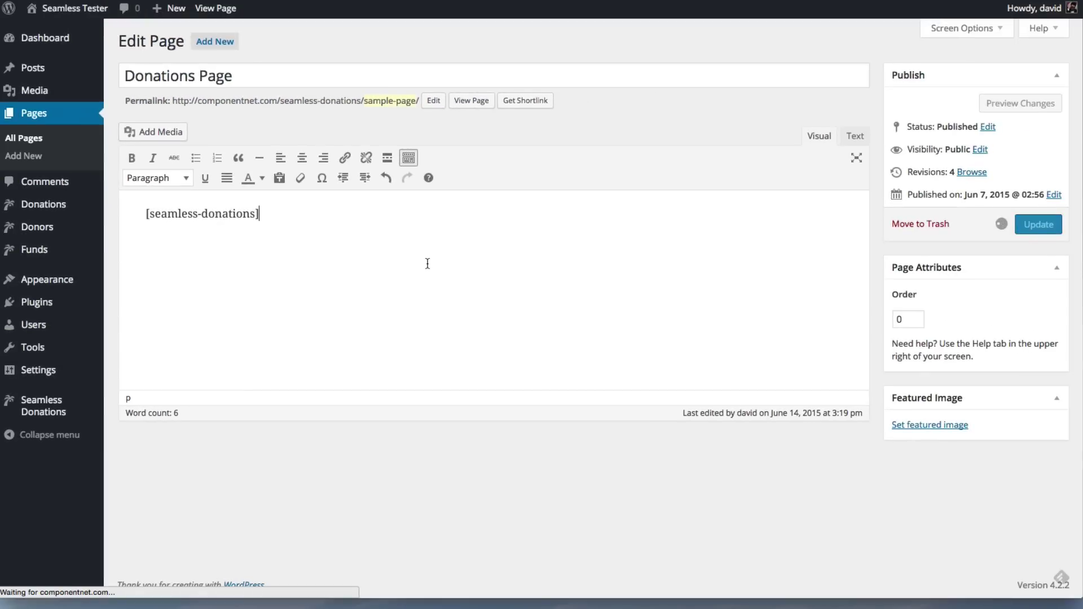
View the live Donations Page form and try the Other and $50 amount options
left_click(217, 9)
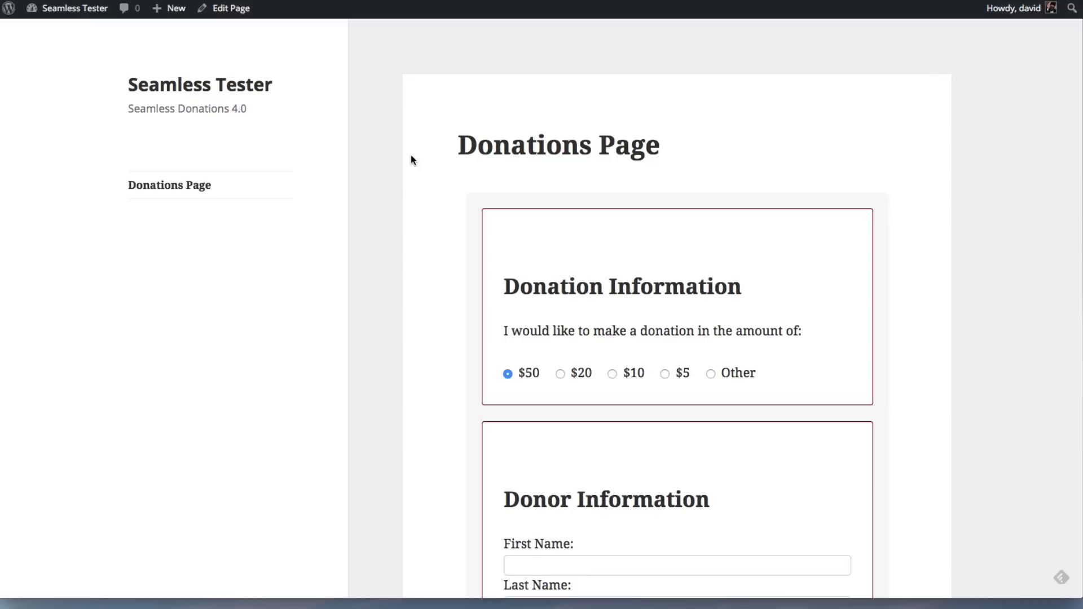
scroll(411, 160, "down", 2)
scroll(411, 160, "down", 2)
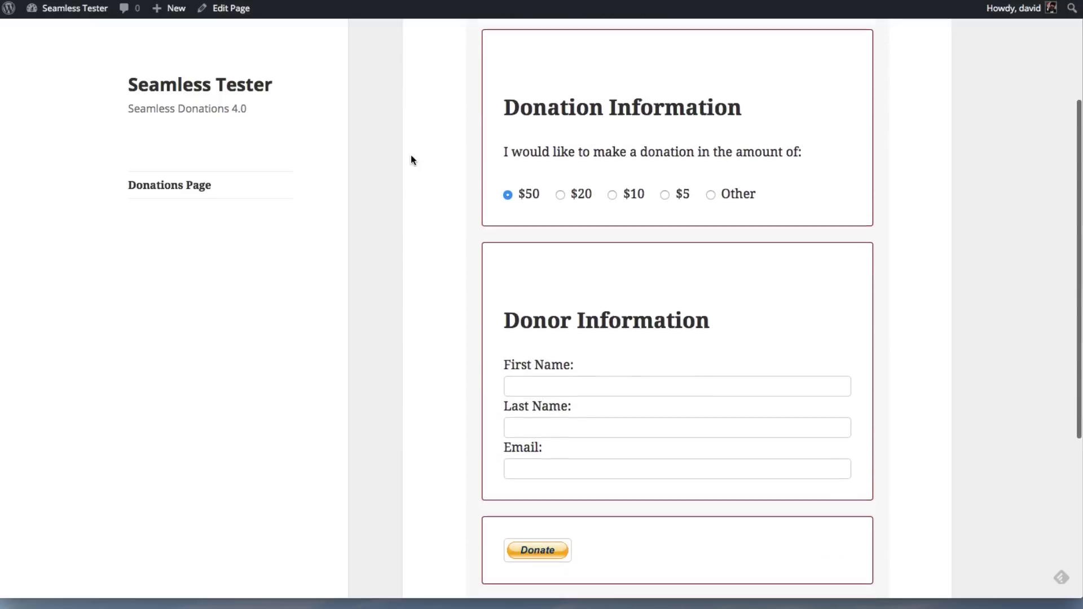
scroll(411, 160, "down", 3)
scroll(411, 160, "up", 3)
scroll(411, 160, "up", 2)
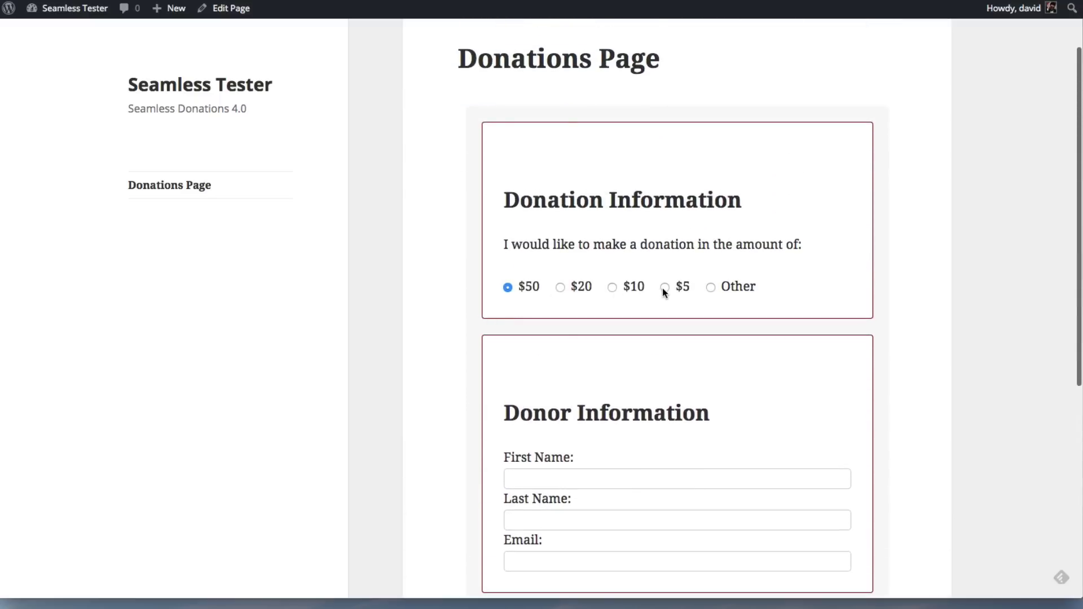
scroll(663, 288, "down", 1)
scroll(664, 288, "down", 1)
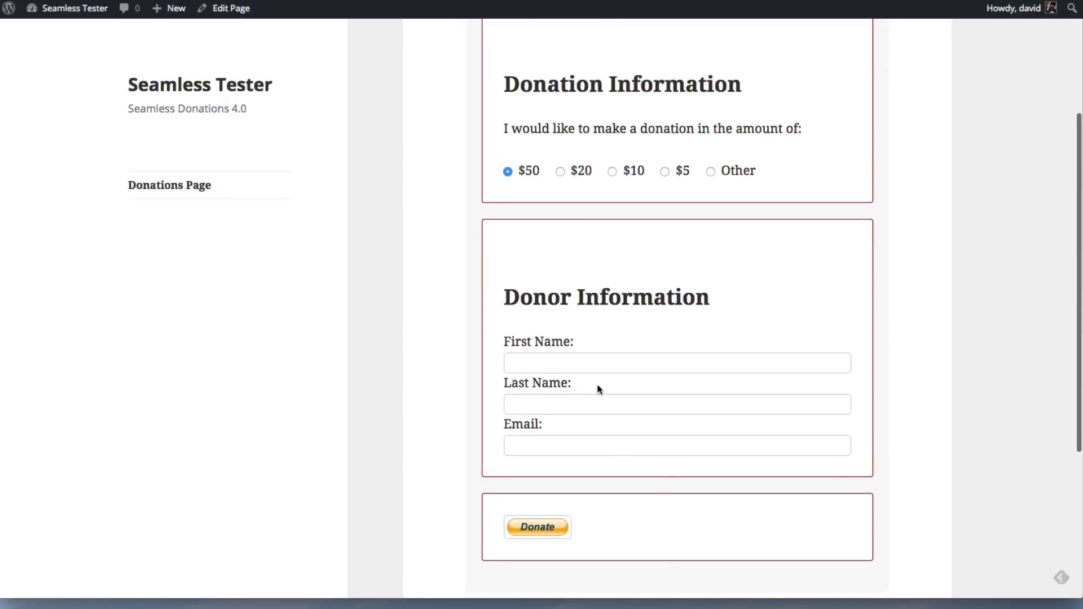
left_click(709, 170)
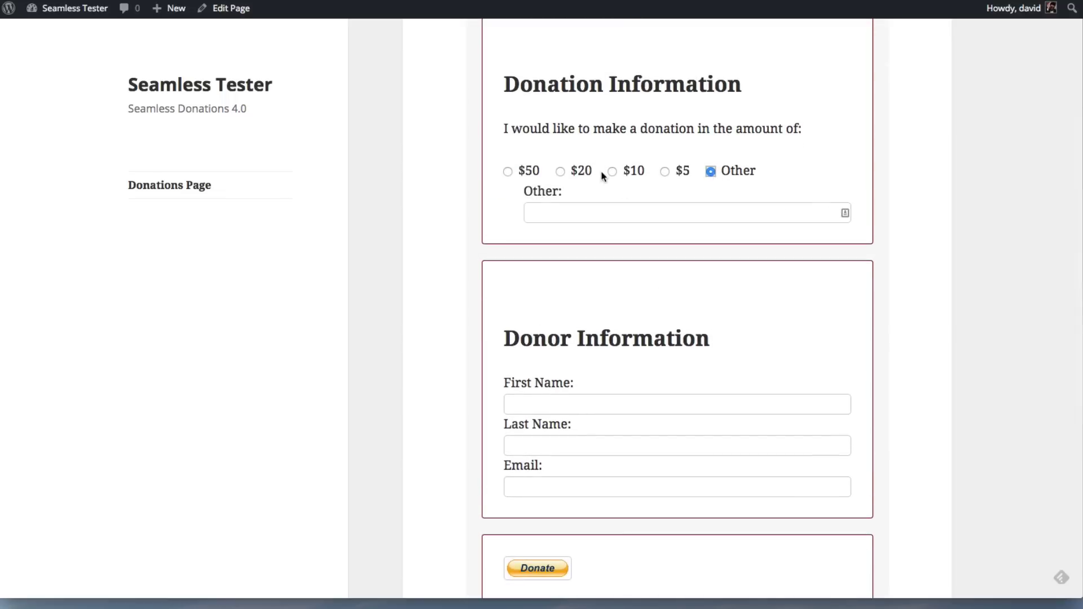
left_click(507, 172)
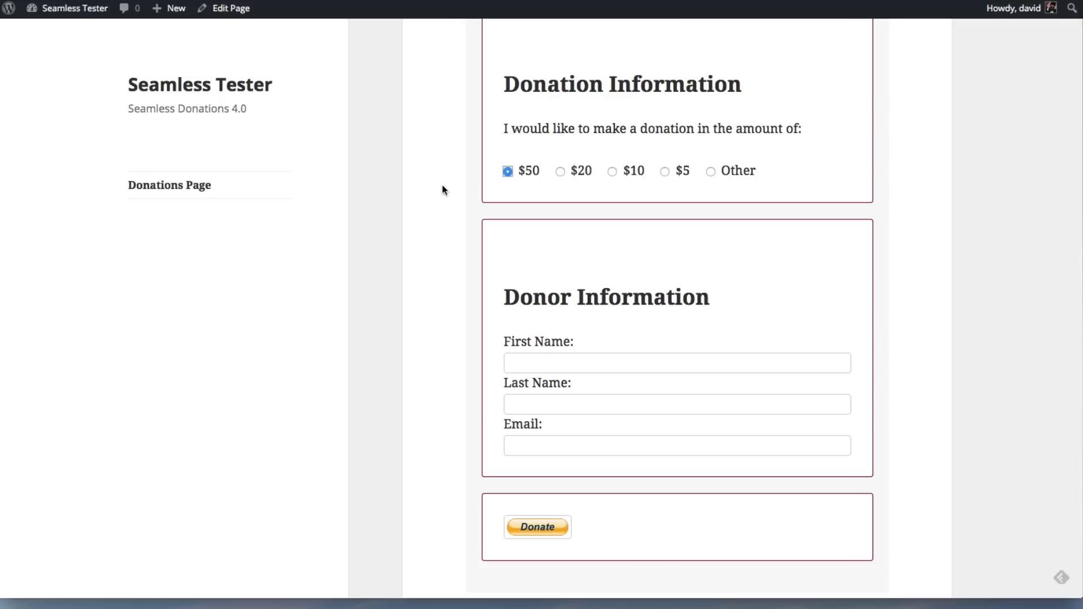
scroll(442, 190, "up", 3)
scroll(442, 190, "down", 4)
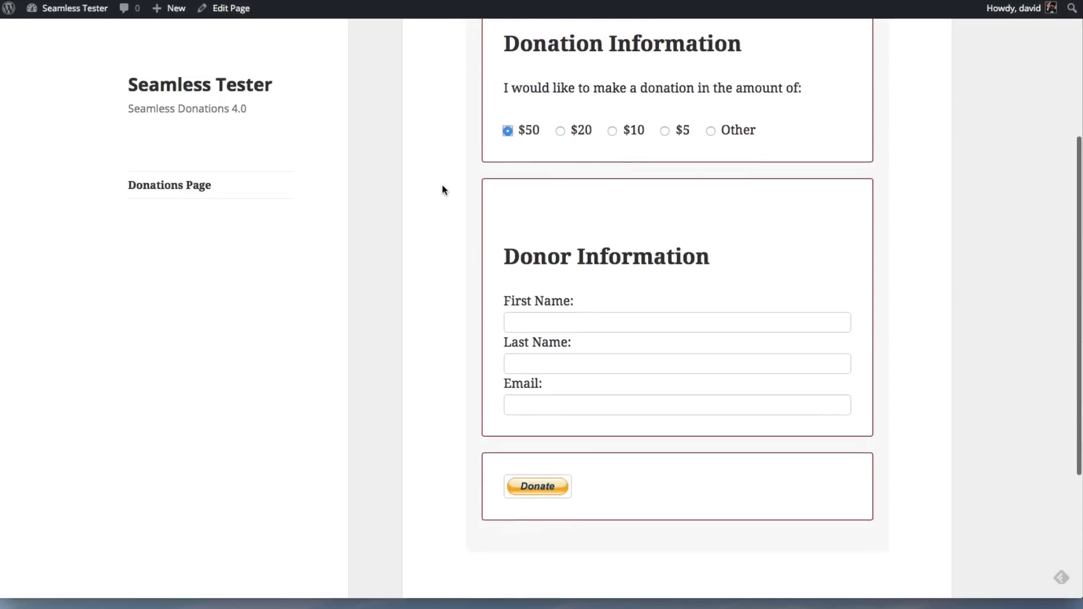
scroll(443, 189, "down", 1)
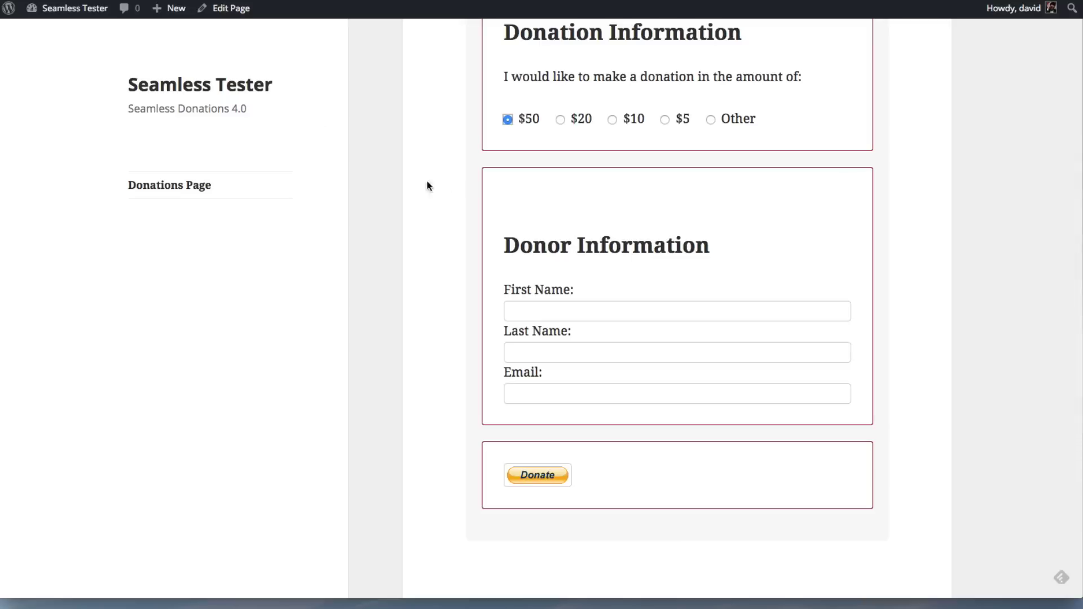
mouse_move(67, 9)
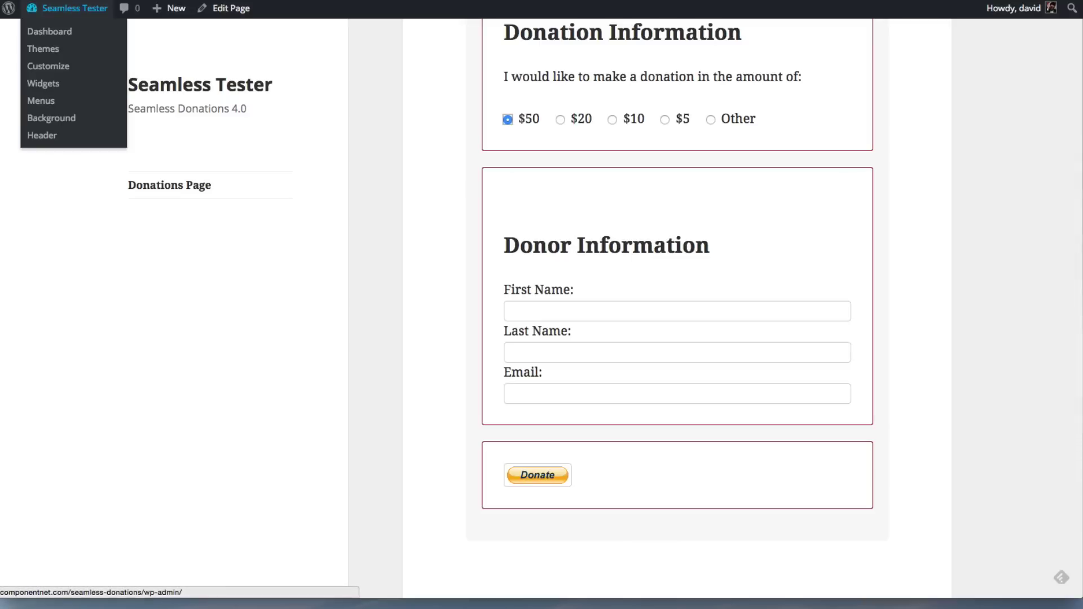
Compare the Form Options giving levels (50, 20, 10, 5) with the Donations Page form
left_click(59, 32)
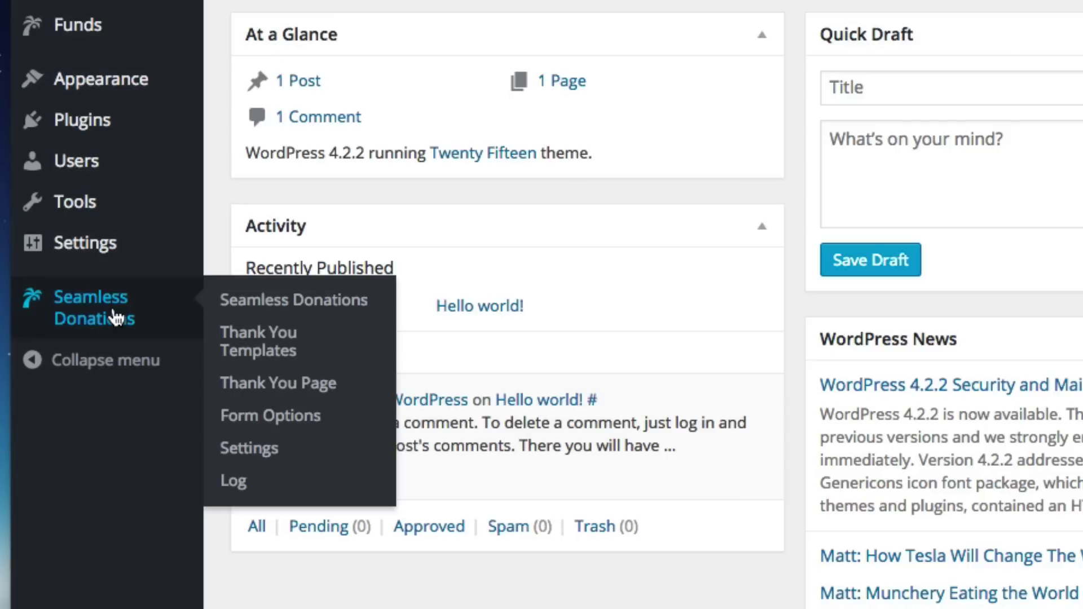
left_click(267, 313)
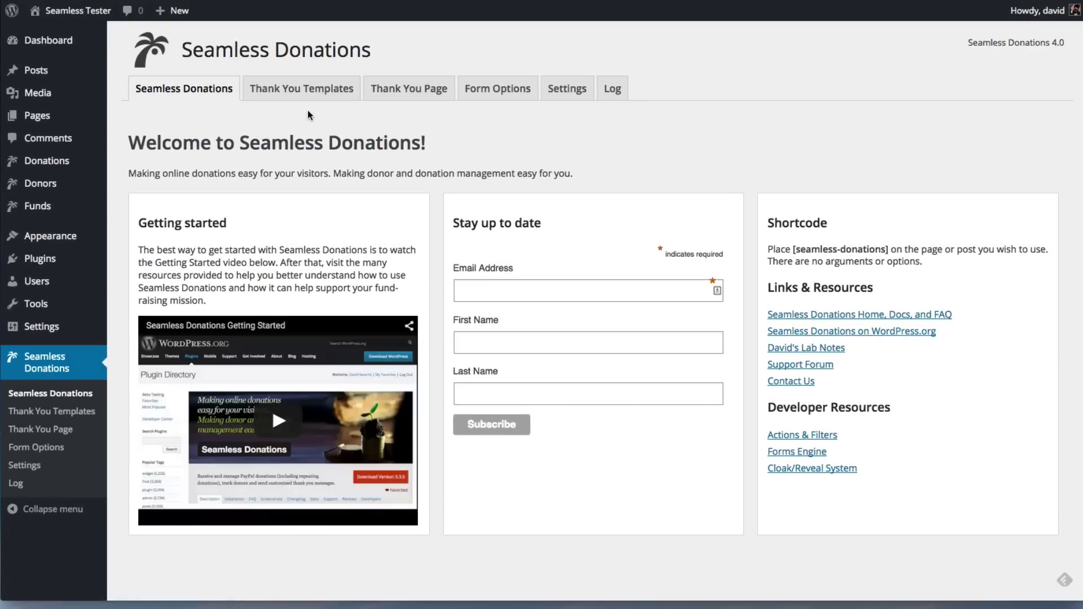
left_click(482, 93)
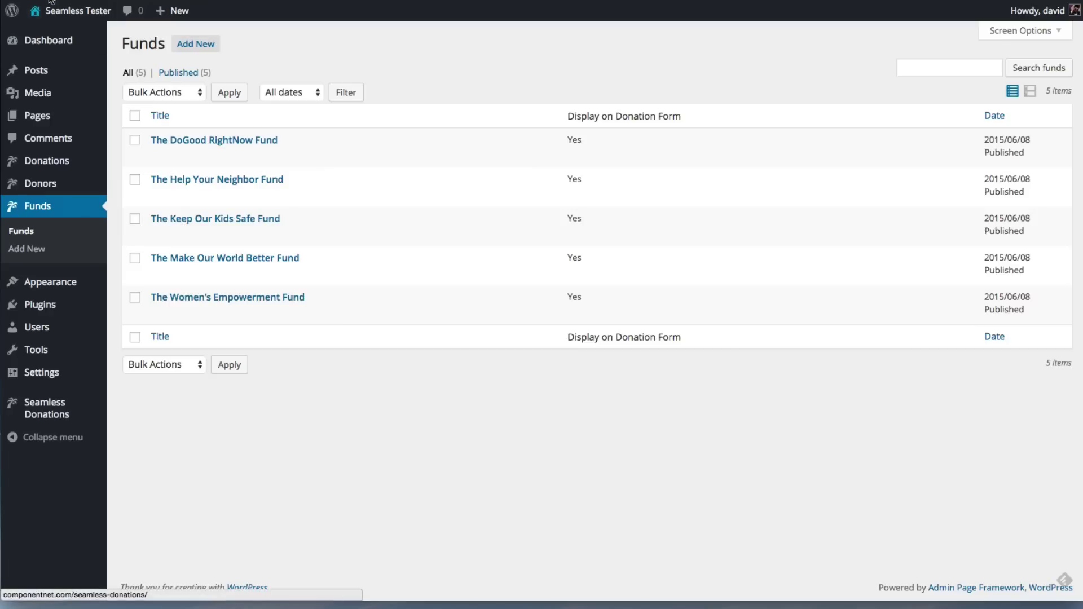
left_click(51, 33)
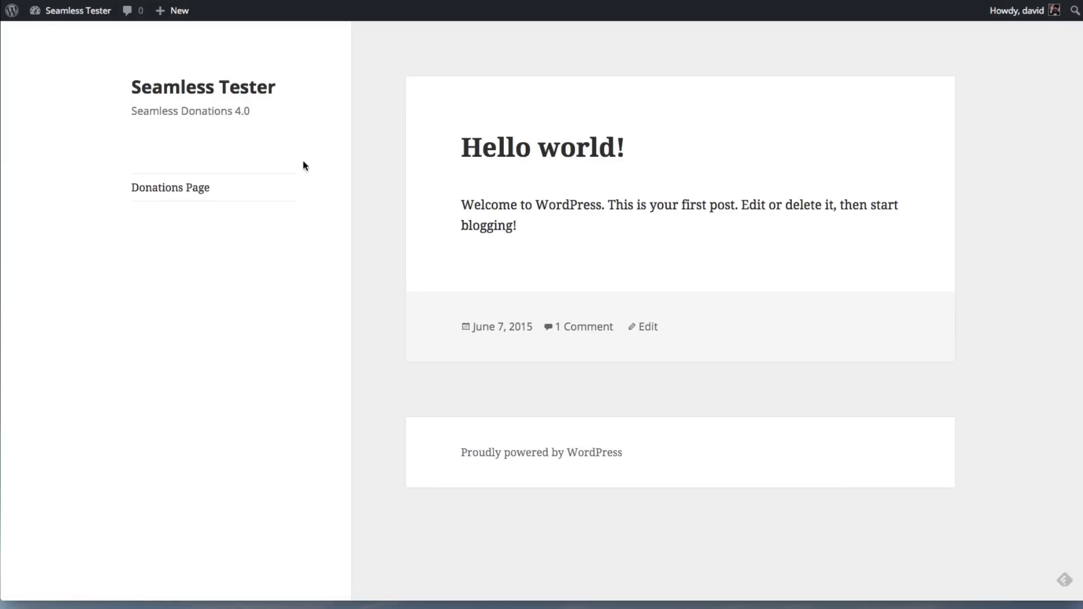
left_click(159, 187)
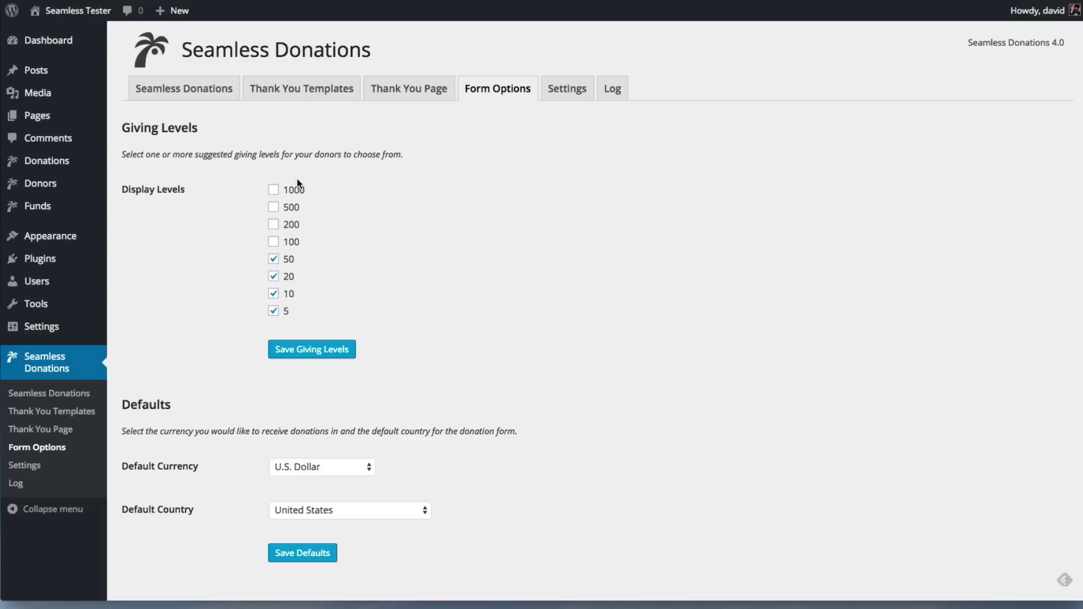
Add 1000, 500 and 100 as giving levels, save, and reload the form
left_click(273, 190)
left_click(274, 224)
left_click(314, 349)
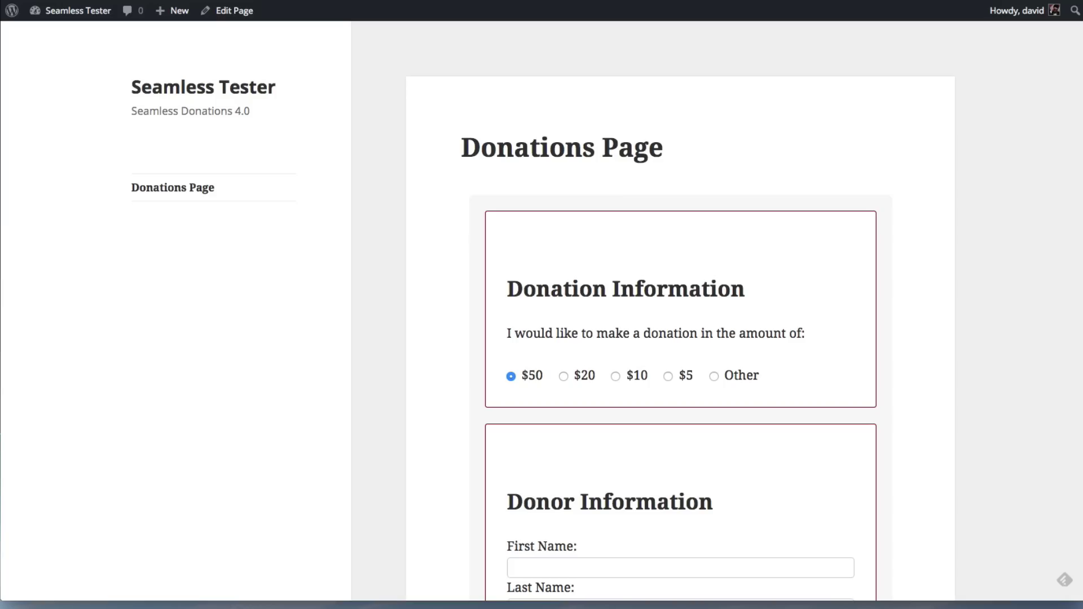
key("ctrl+r")
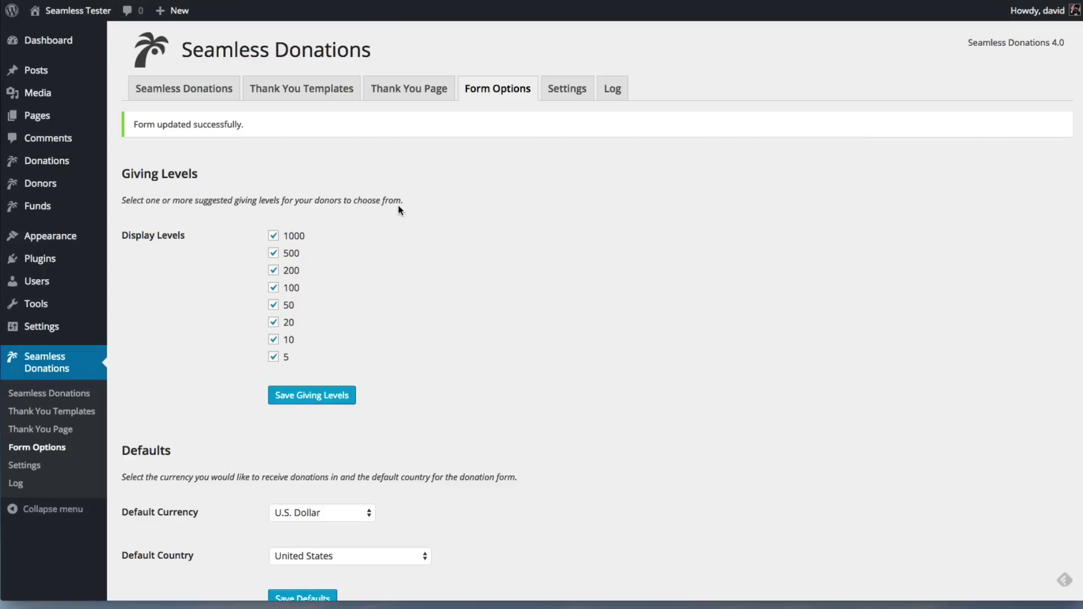
scroll(474, 199, "down", 3)
scroll(474, 200, "down", 2)
scroll(473, 199, "down", 5)
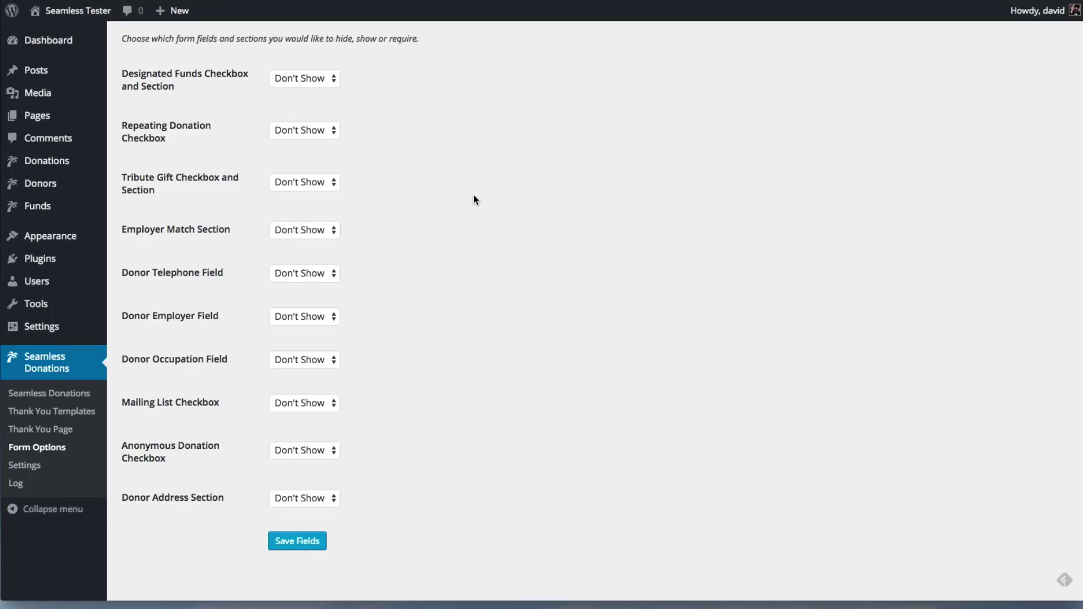
Set the Designated Funds checkbox and section to Show and save the fields
left_click(291, 79)
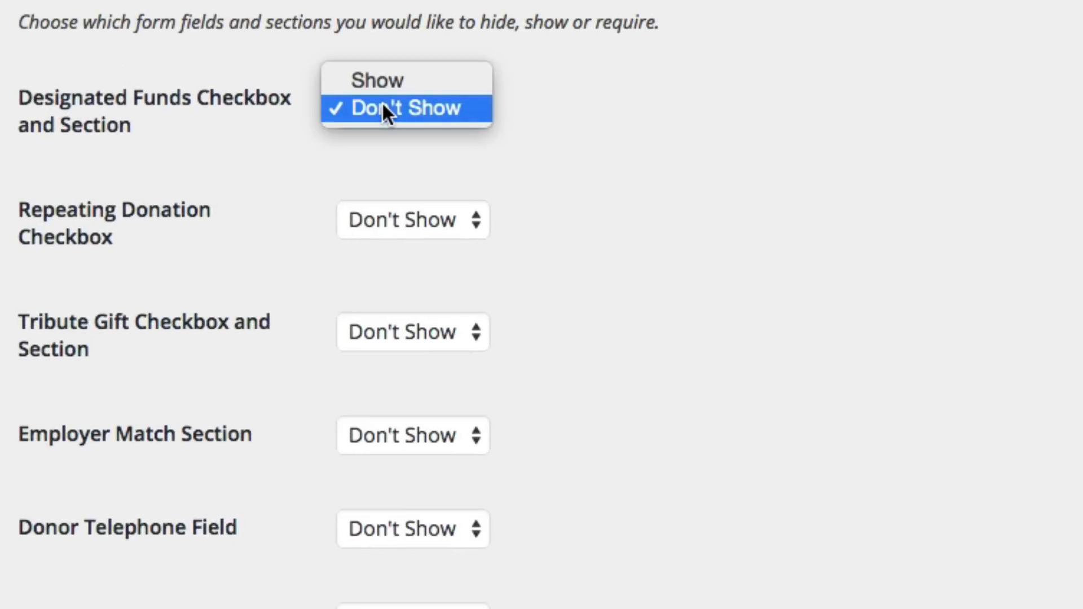
left_click(382, 79)
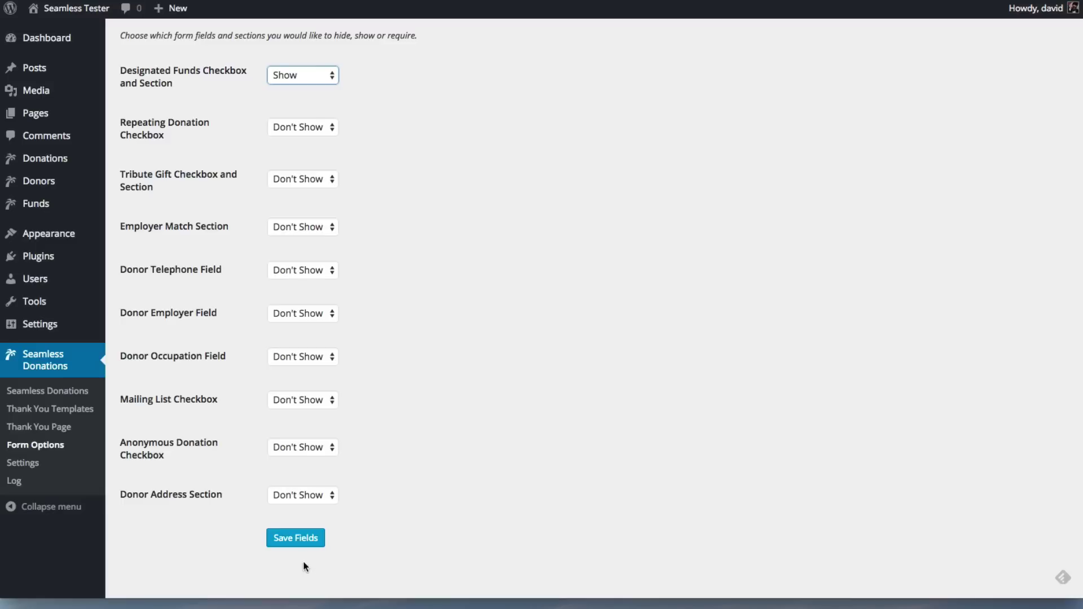
left_click(298, 541)
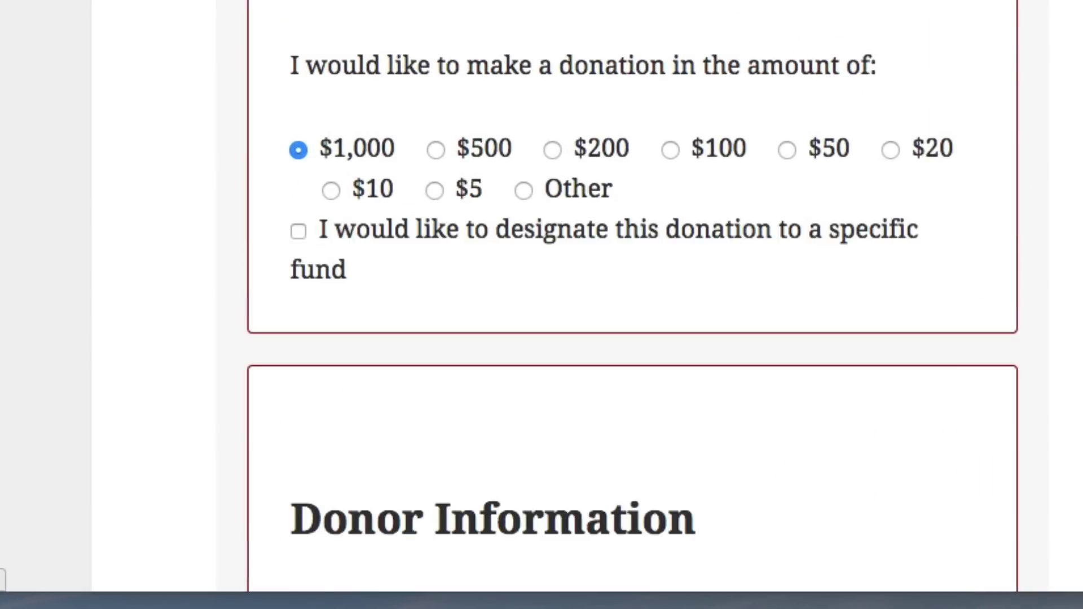
Tick the designate-to-a-specific-fund box and expand the Designated Fund dropdown
left_click(299, 231)
left_click(421, 354)
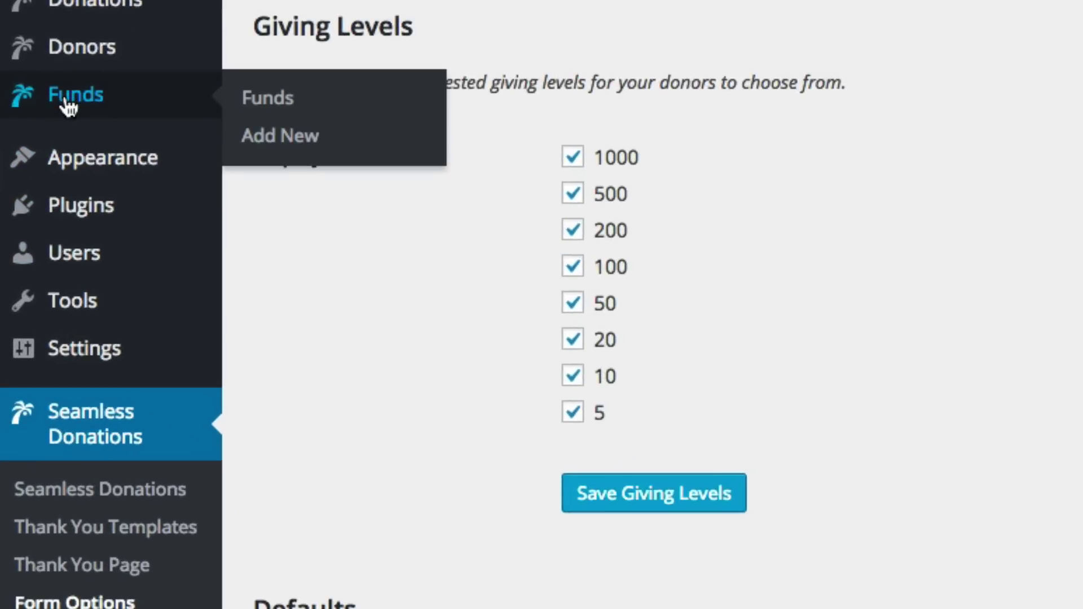
Open the Funds admin list showing the five published funds
left_click(66, 99)
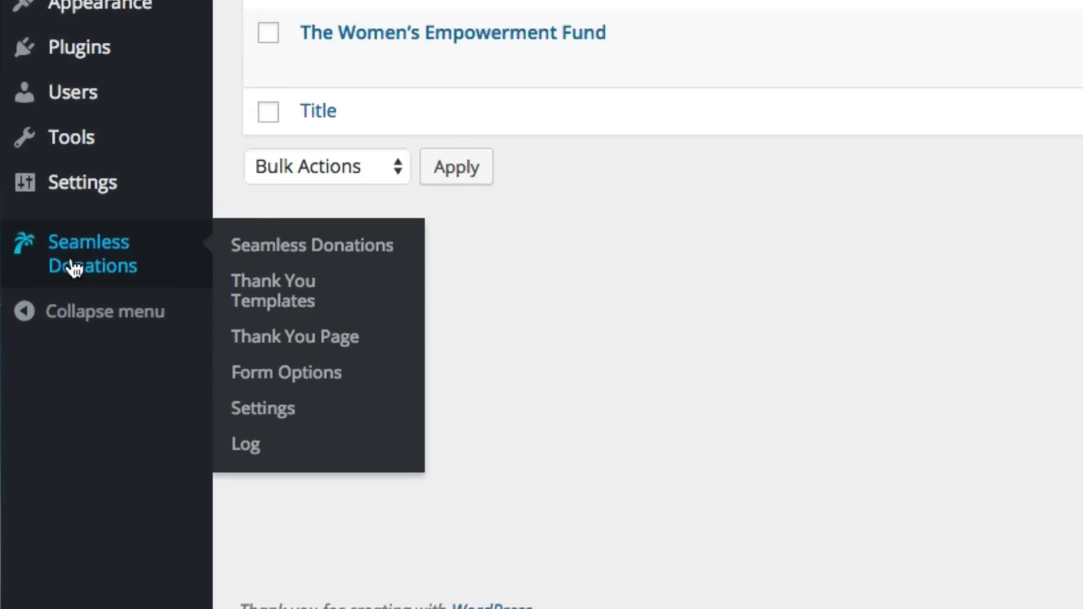
In Form Options, show Repeating Donation, Tribute Gift, Employer Match and Donor Telephone
left_click(292, 377)
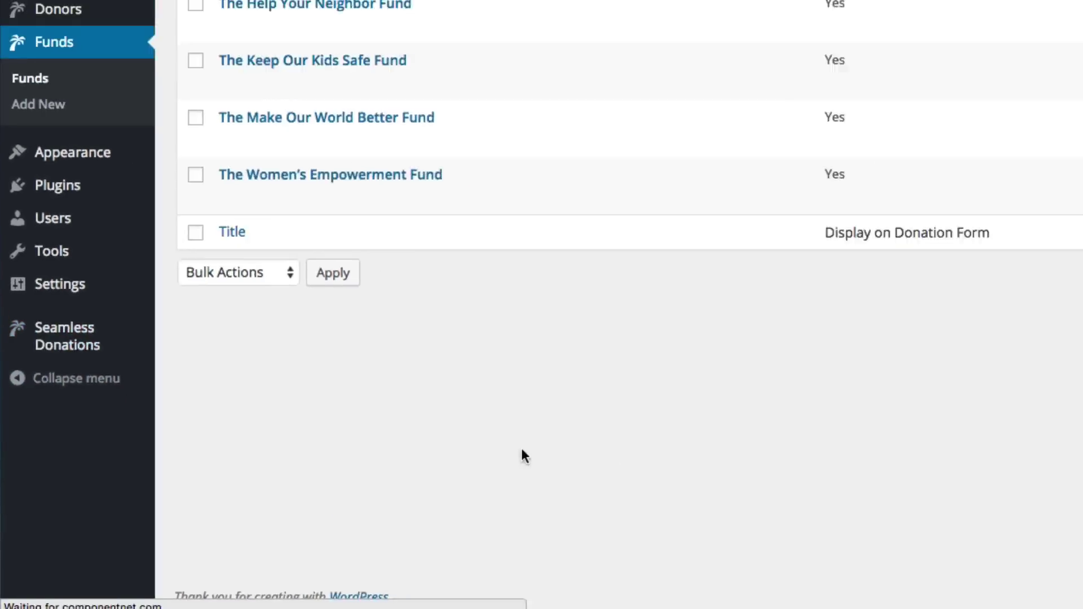
scroll(503, 263, "down", 5)
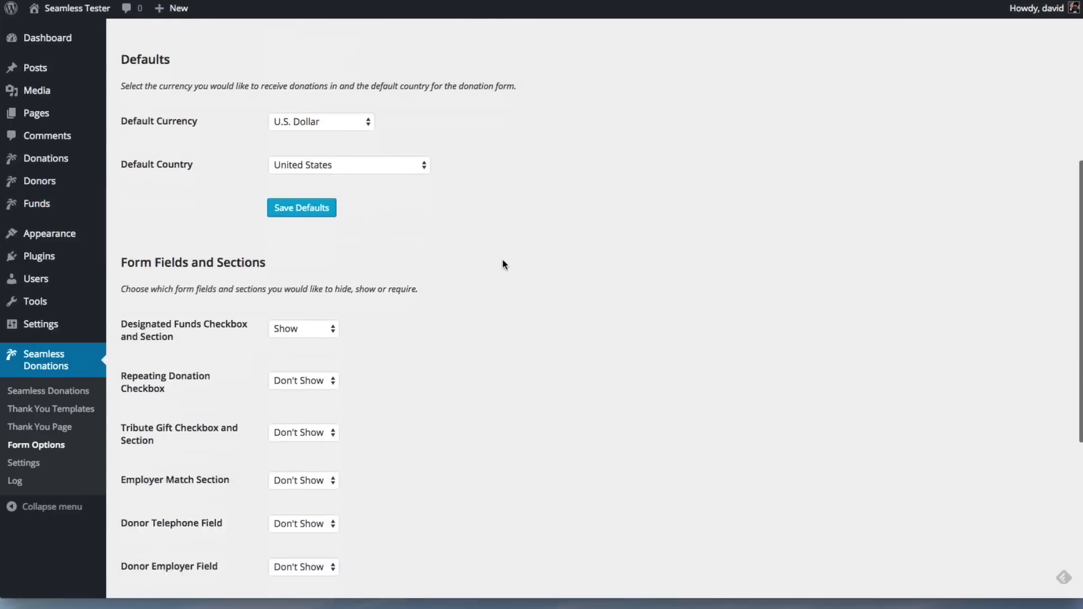
scroll(502, 264, "down", 1)
left_click(499, 146)
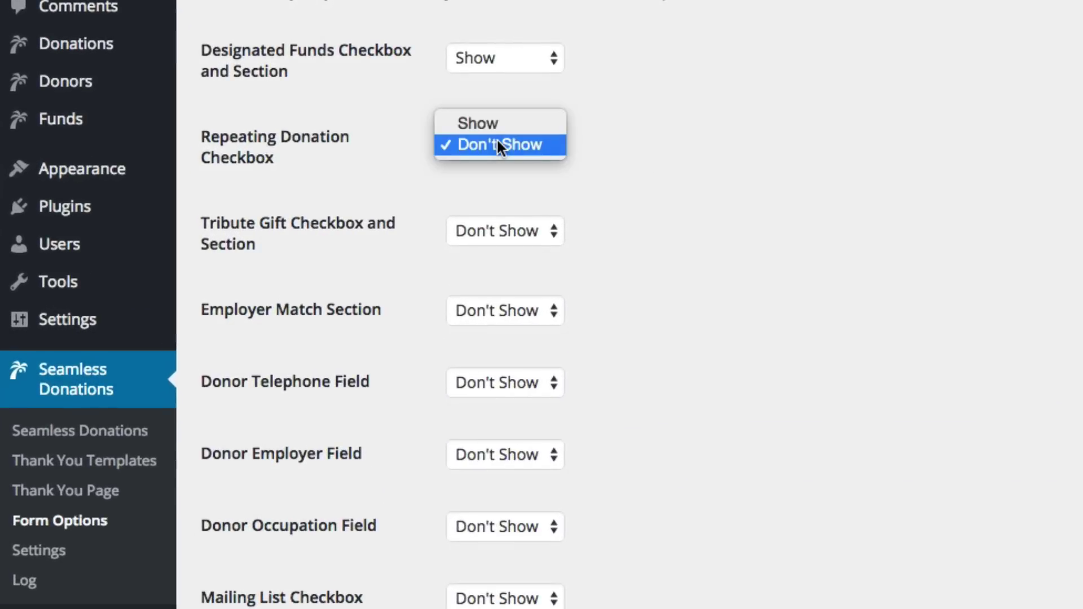
left_click(494, 122)
left_click(503, 227)
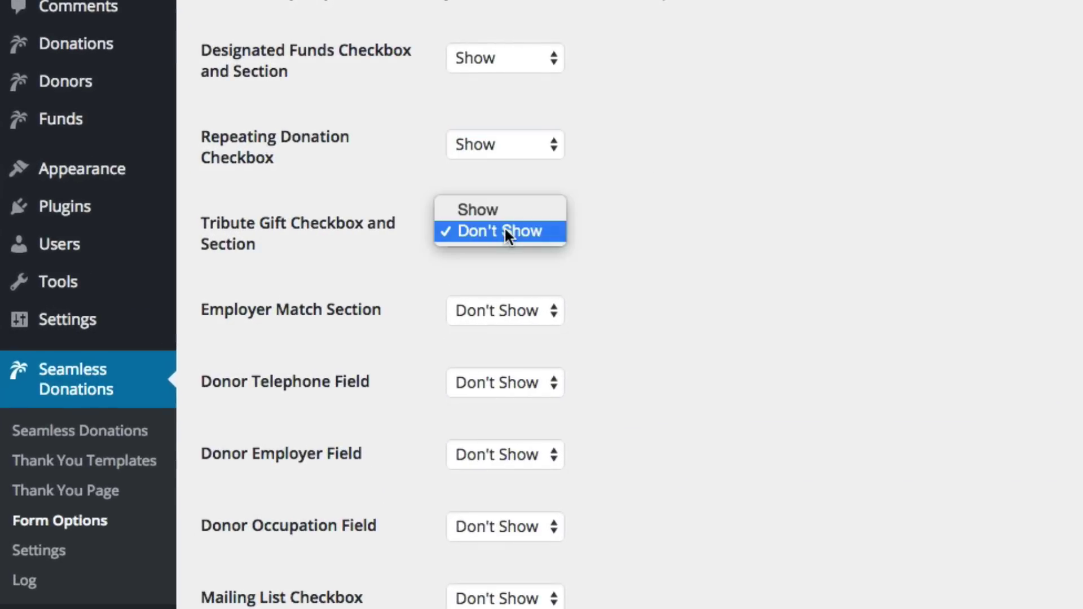
left_click(504, 209)
left_click(522, 313)
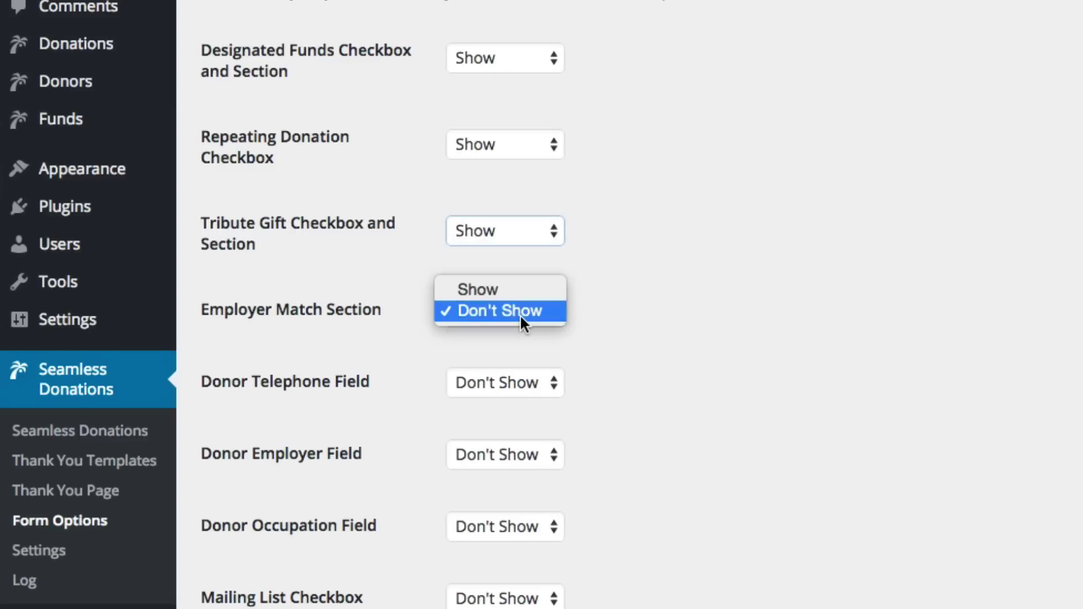
left_click(517, 288)
left_click(497, 389)
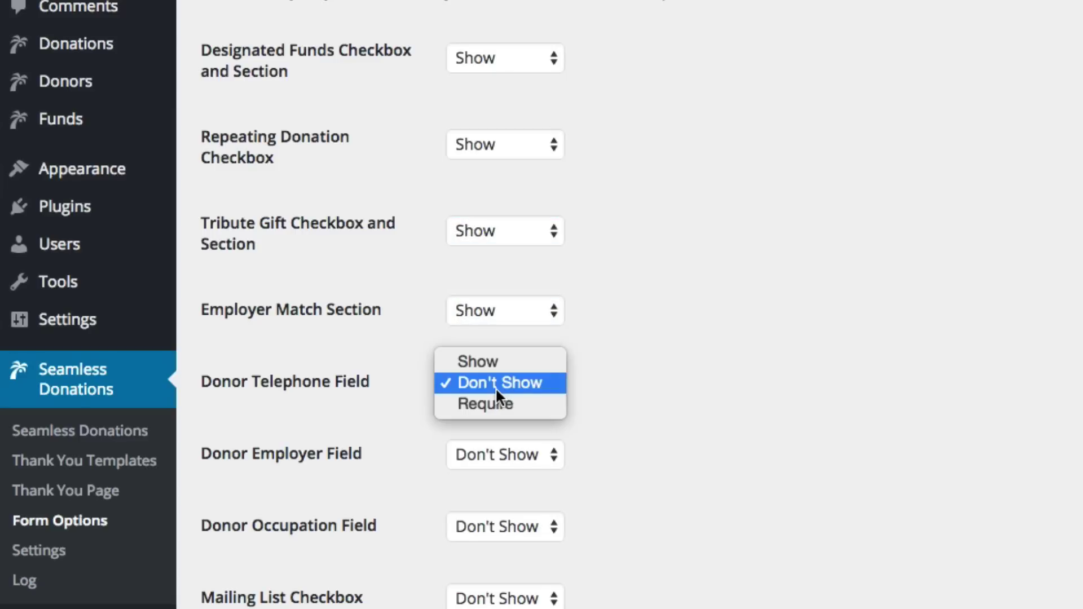
left_click(498, 362)
scroll(677, 377, "down", 3)
scroll(679, 379, "down", 3)
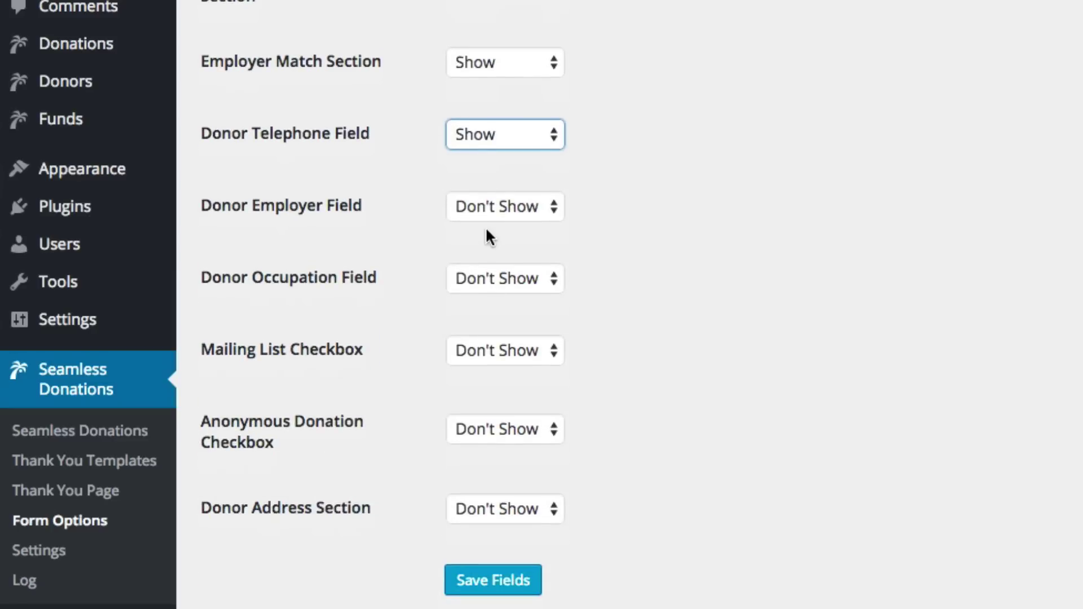
Show Donor Employer, Occupation, Mailing List, Anonymous Donation and Donor Address, then save
left_click(485, 207)
left_click(484, 187)
left_click(506, 279)
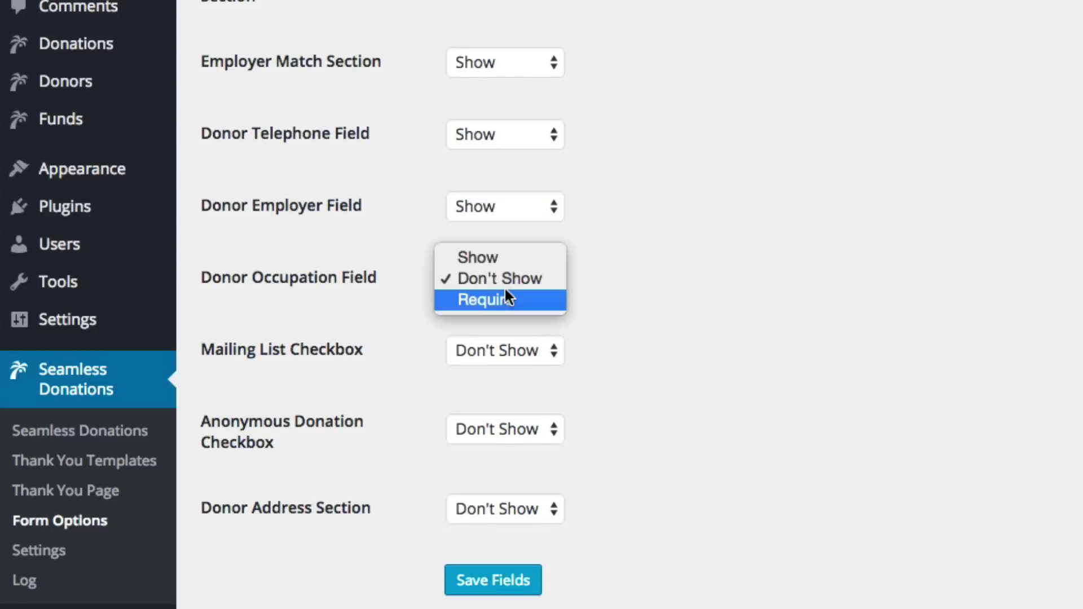
left_click(504, 257)
left_click(511, 350)
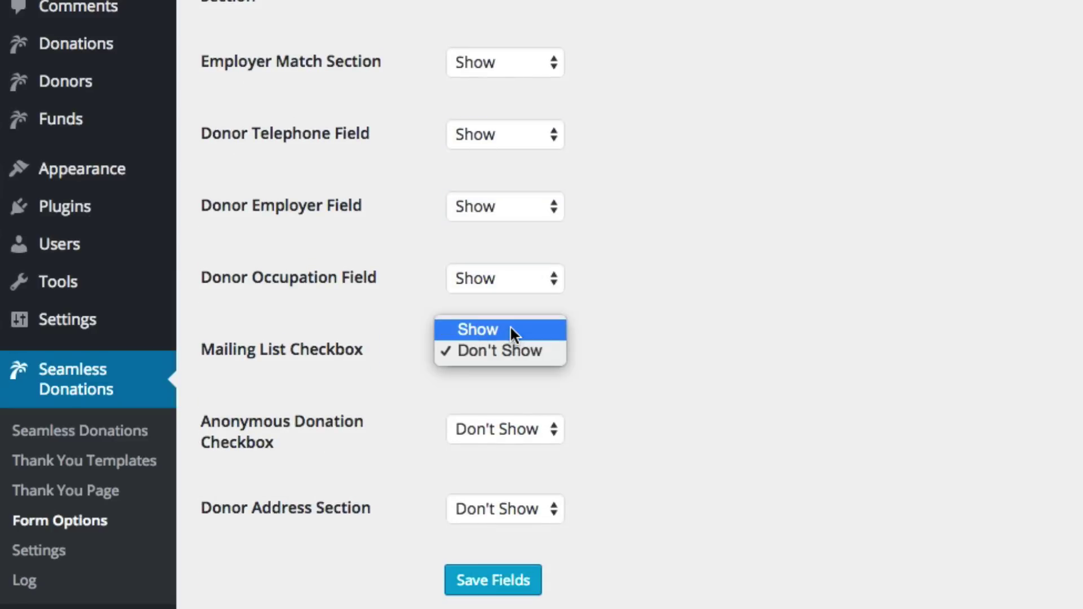
left_click(510, 326)
left_click(517, 427)
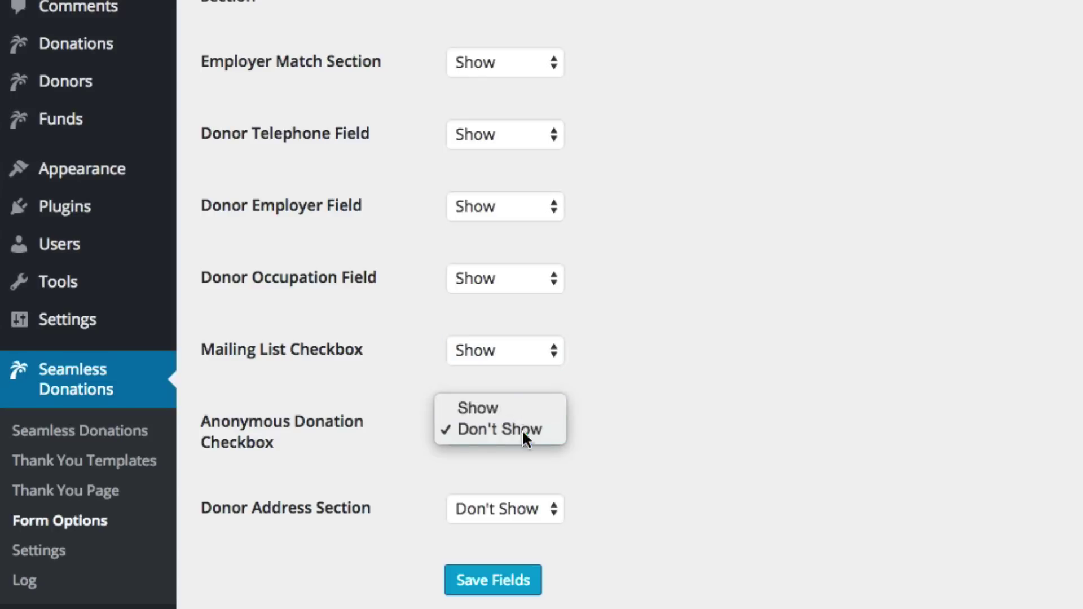
left_click(501, 512)
left_click(478, 488)
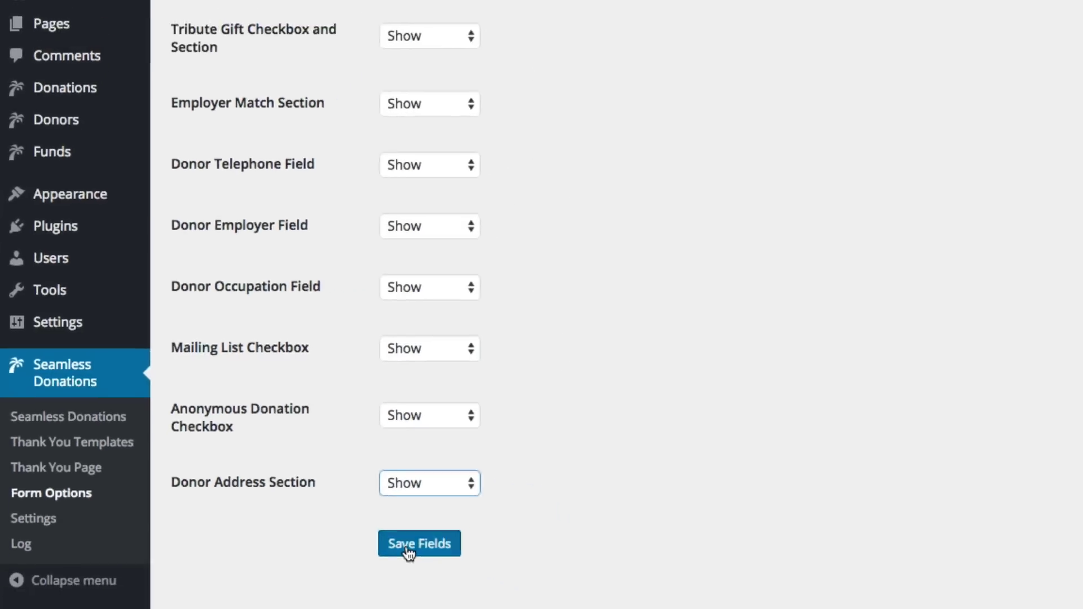
left_click(493, 580)
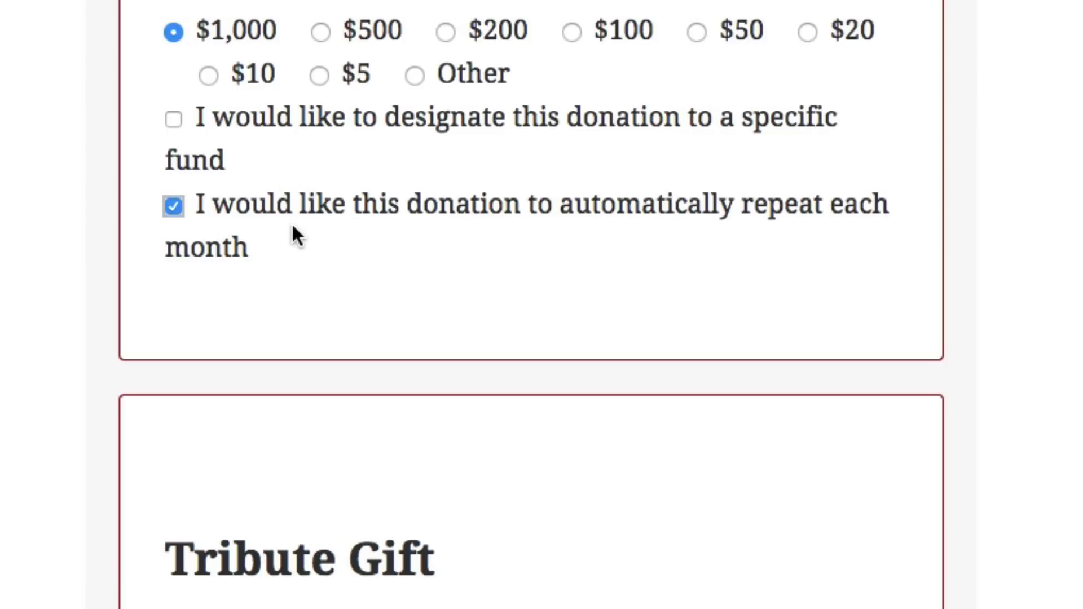
scroll(292, 246, "down", 4)
scroll(255, 263, "down", 3)
Mark the gift as a tribute, with the acknowledgement sent by postal mail
left_click(172, 121)
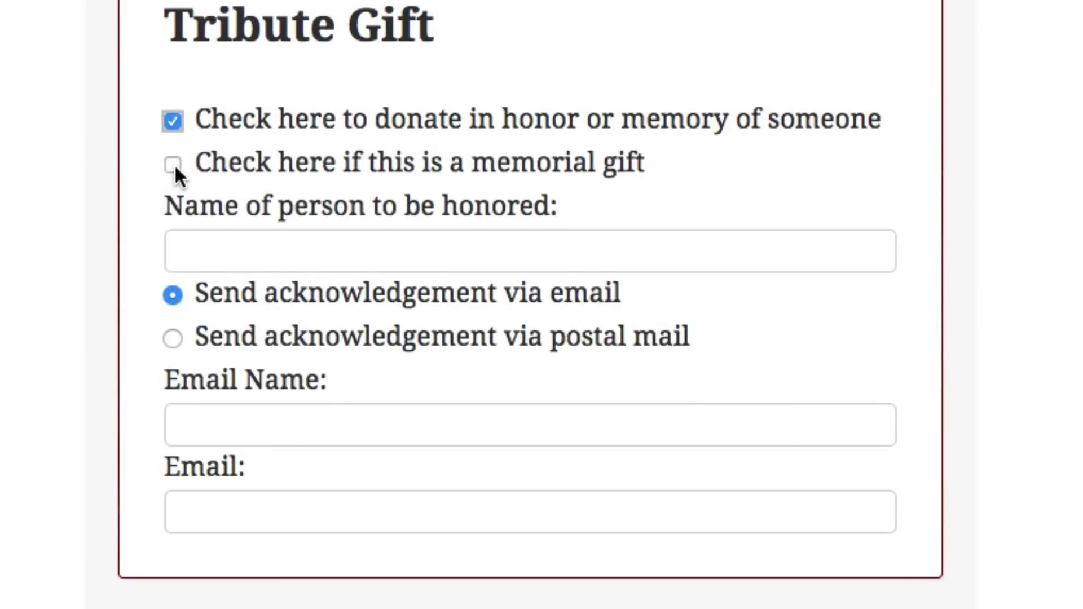
left_click(172, 338)
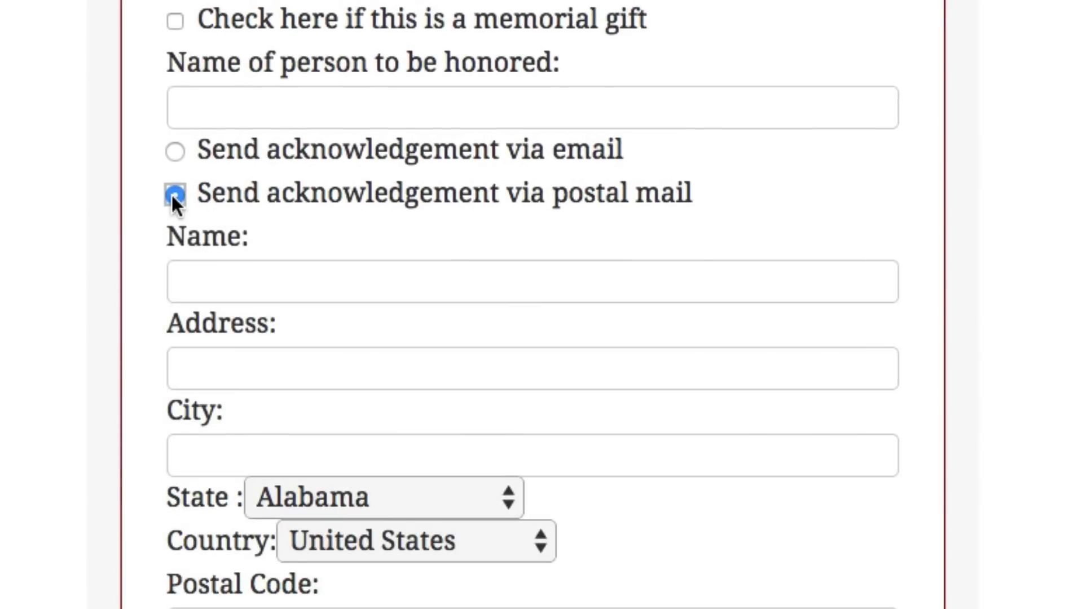
scroll(172, 192, "down", 5)
scroll(171, 193, "down", 5)
scroll(171, 193, "down", 5)
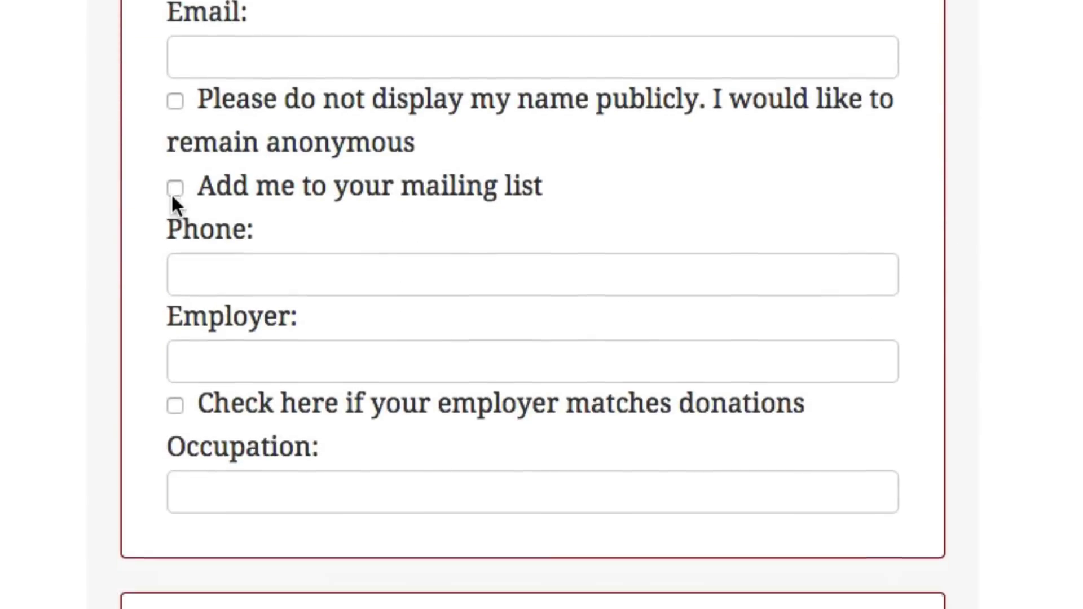
scroll(171, 194, "down", 1)
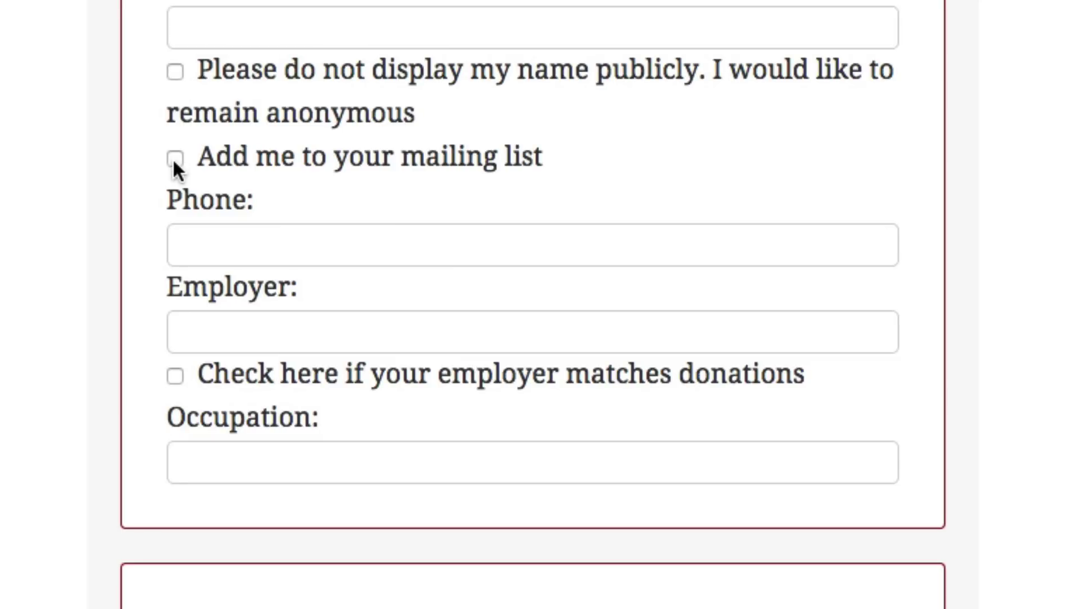
scroll(172, 161, "down", 3)
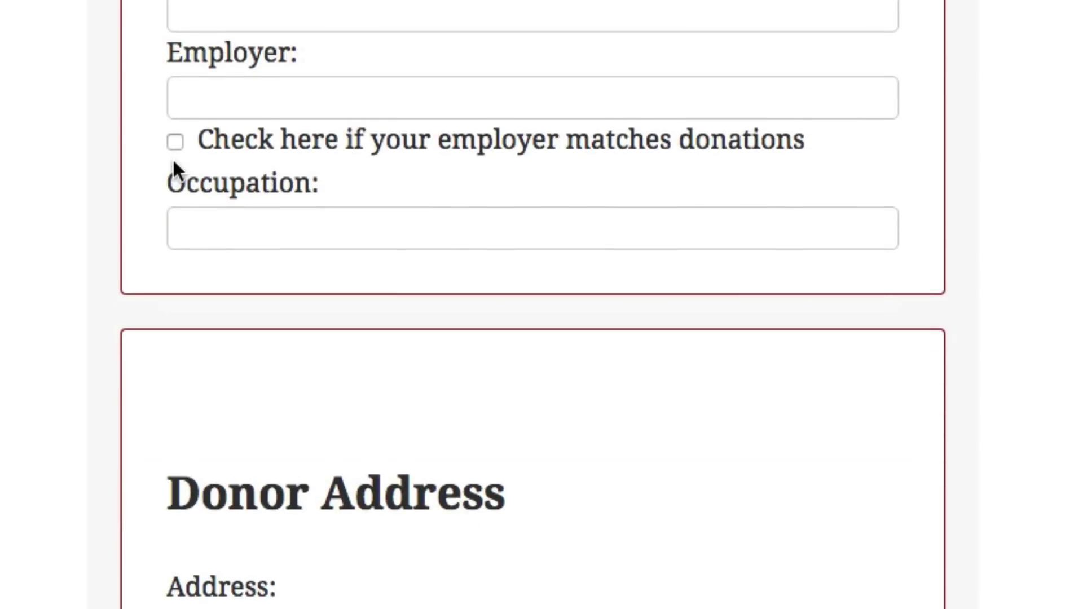
scroll(172, 161, "down", 3)
scroll(173, 170, "down", 5)
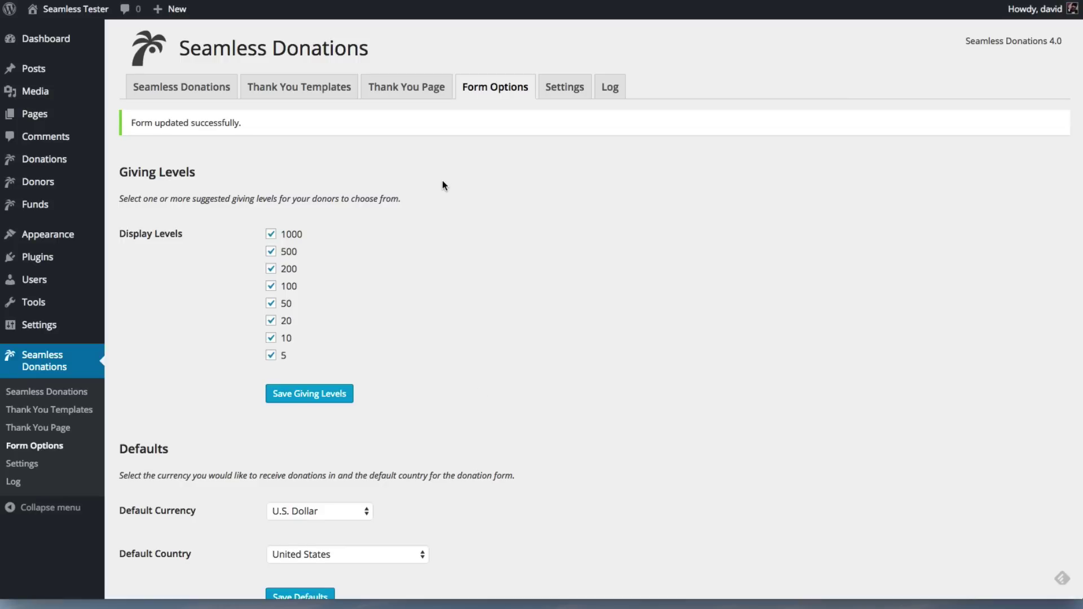
scroll(443, 181, "down", 3)
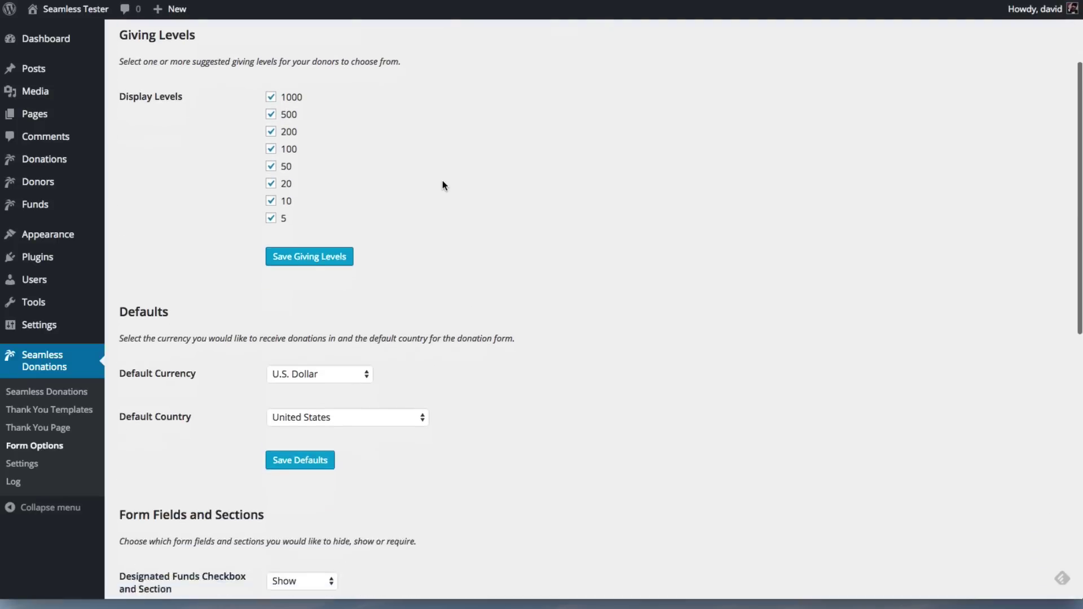
scroll(442, 184, "down", 5)
scroll(442, 184, "down", 3)
scroll(443, 184, "down", 4)
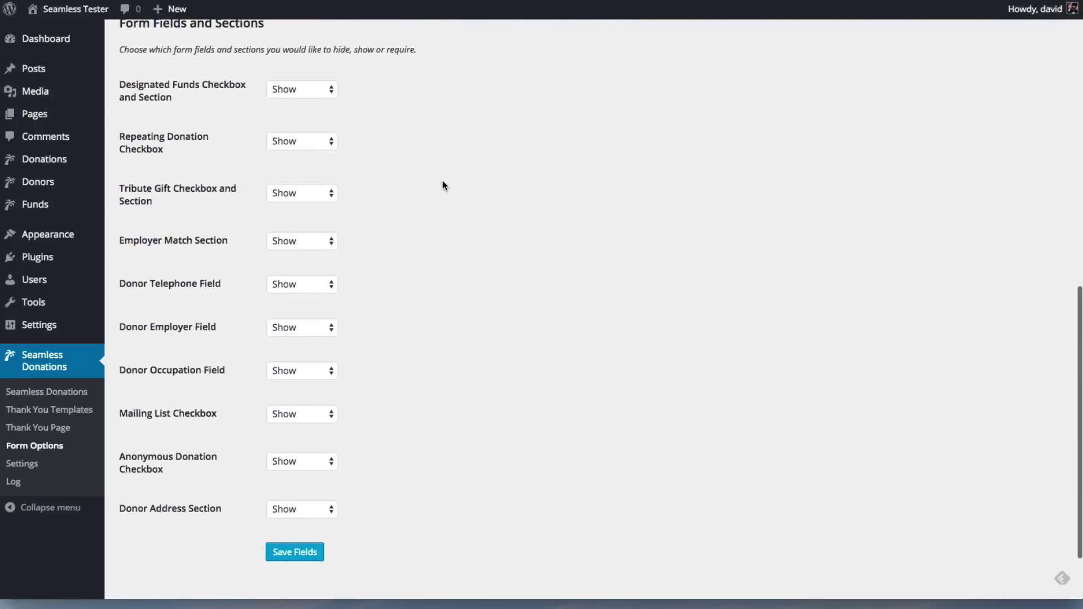
scroll(442, 184, "down", 2)
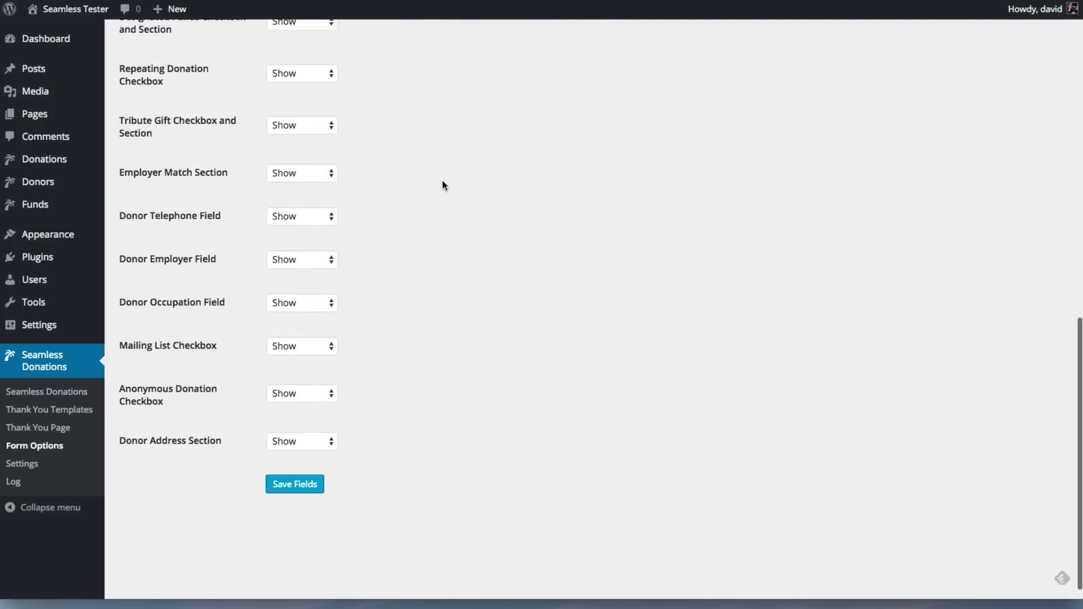
scroll(442, 184, "up", 4)
Open the Thank You Page settings showing the default post-donation message
left_click(72, 430)
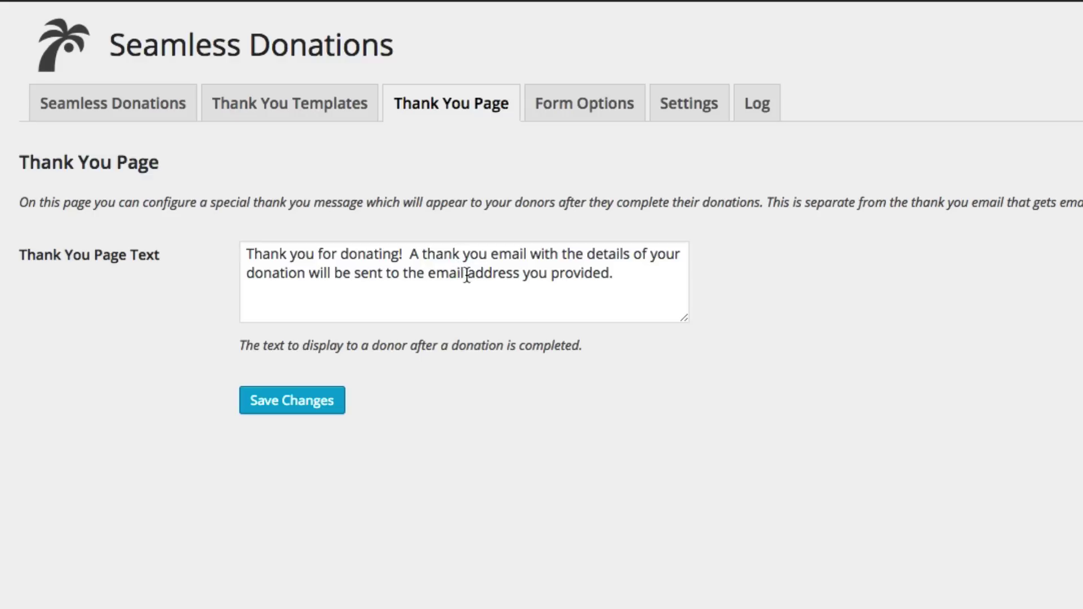
left_click(277, 111)
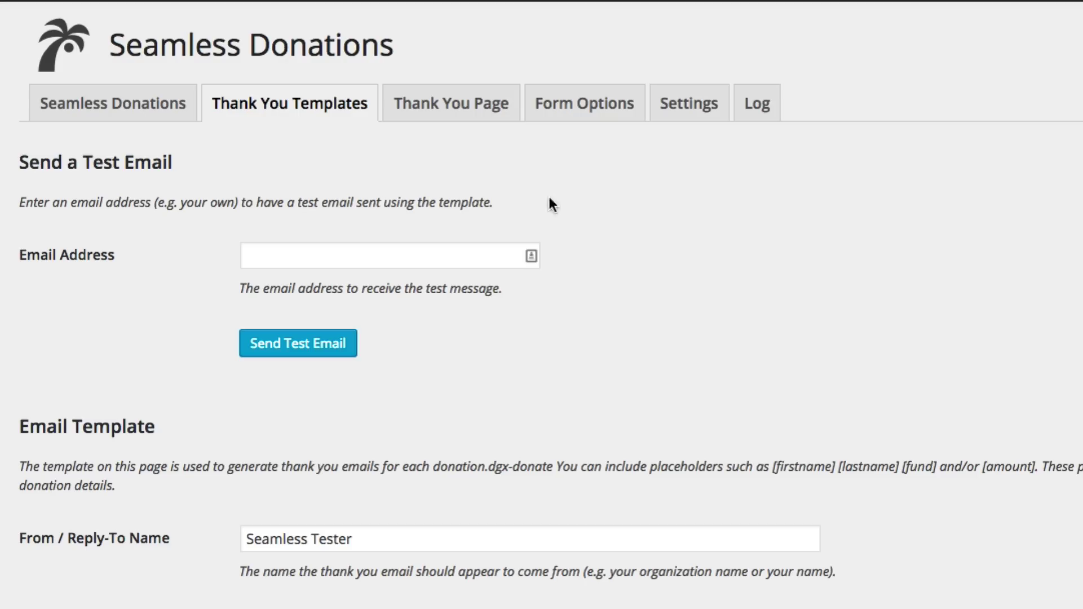
scroll(913, 277, "down", 1)
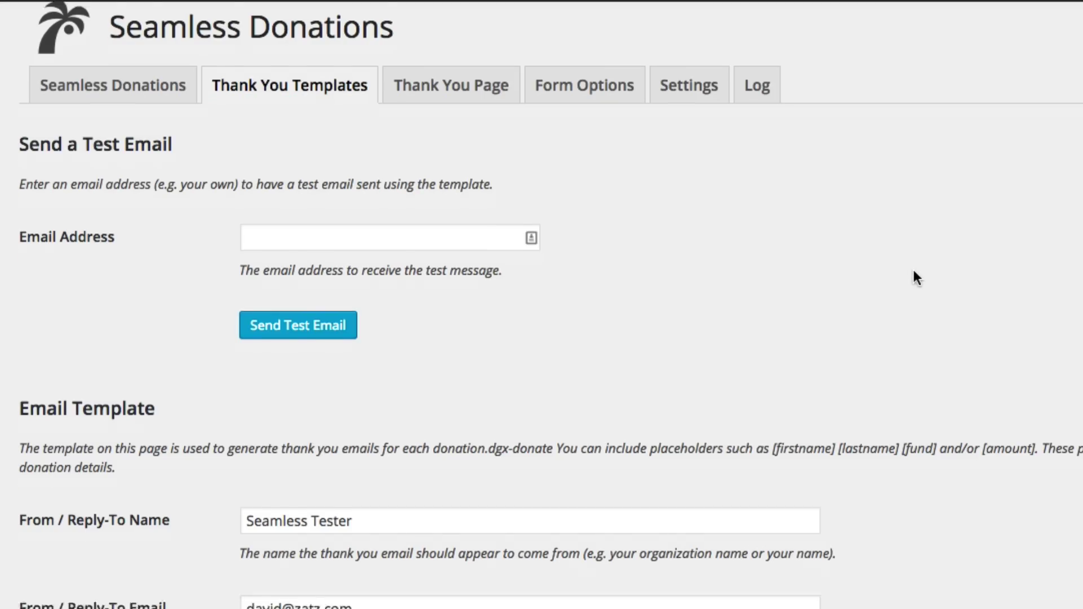
scroll(914, 277, "down", 3)
scroll(914, 277, "down", 1)
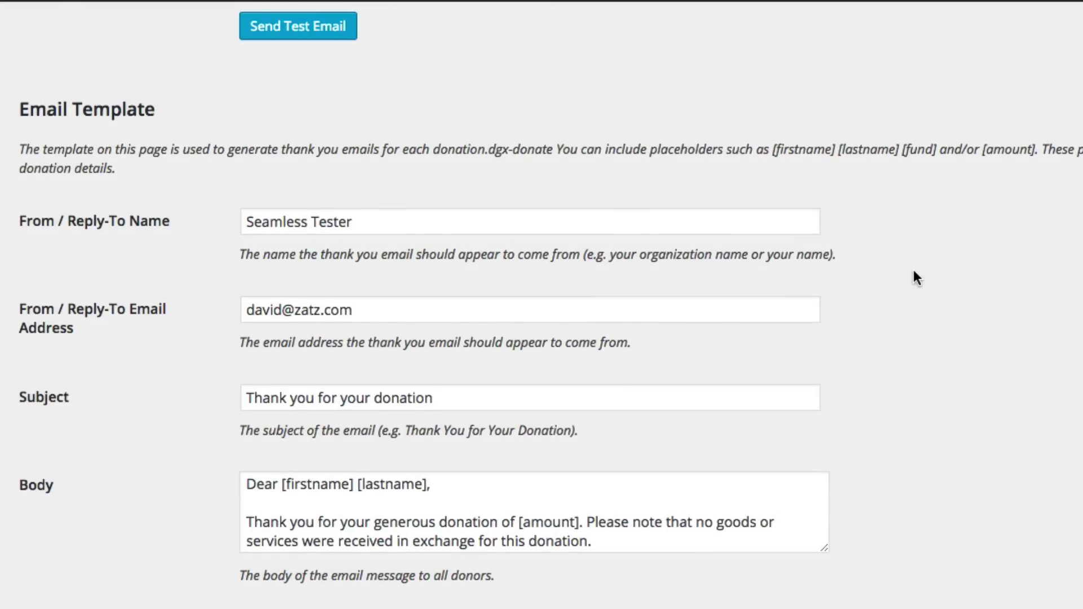
scroll(914, 276, "down", 3)
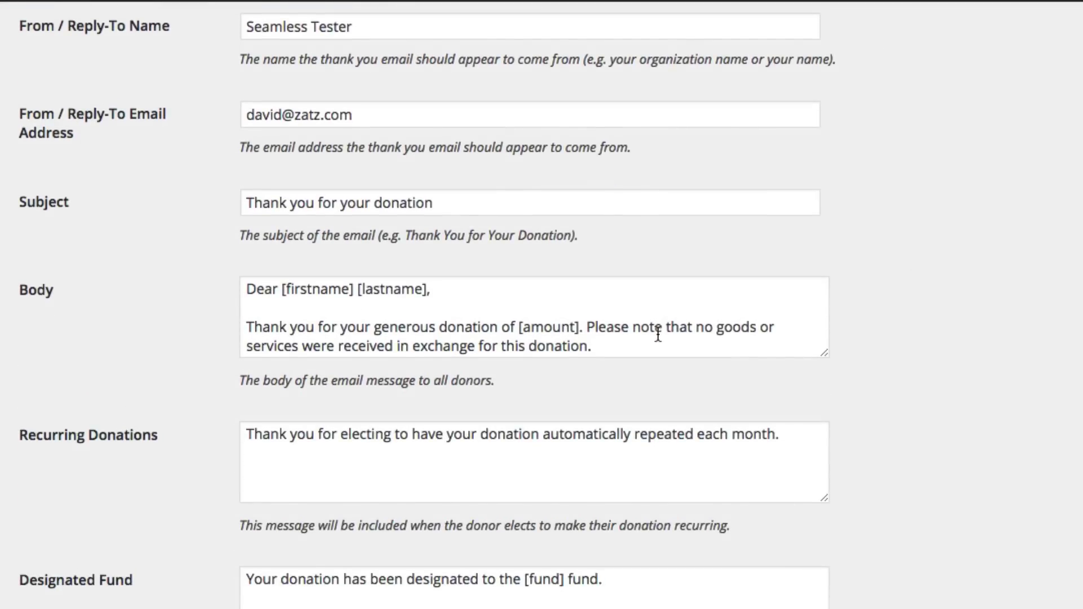
scroll(609, 432, "down", 1)
scroll(610, 433, "down", 4)
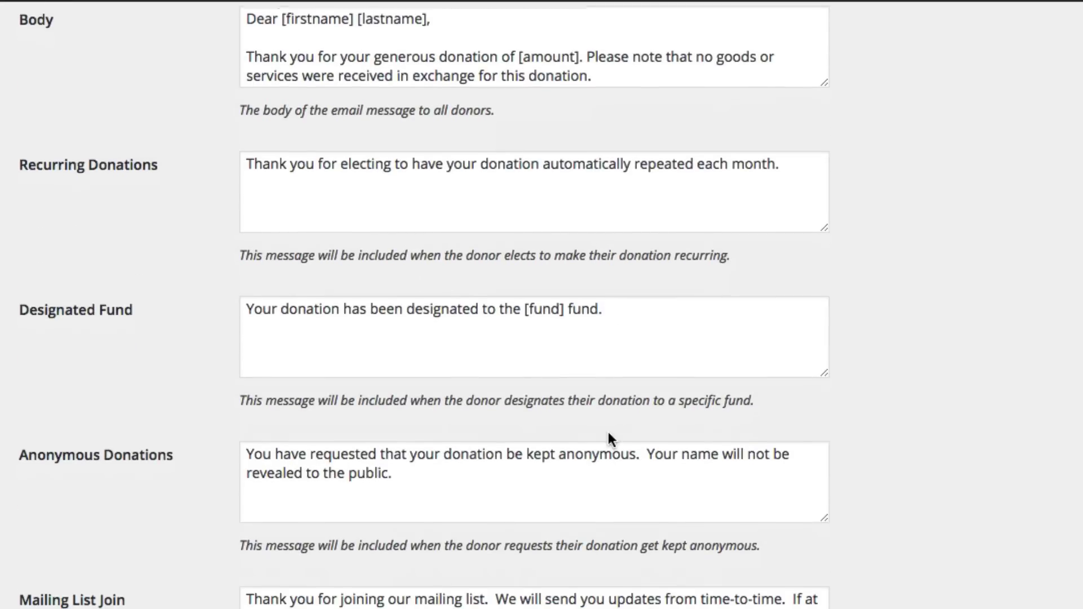
scroll(609, 438, "down", 1)
scroll(608, 437, "down", 2)
scroll(609, 433, "down", 3)
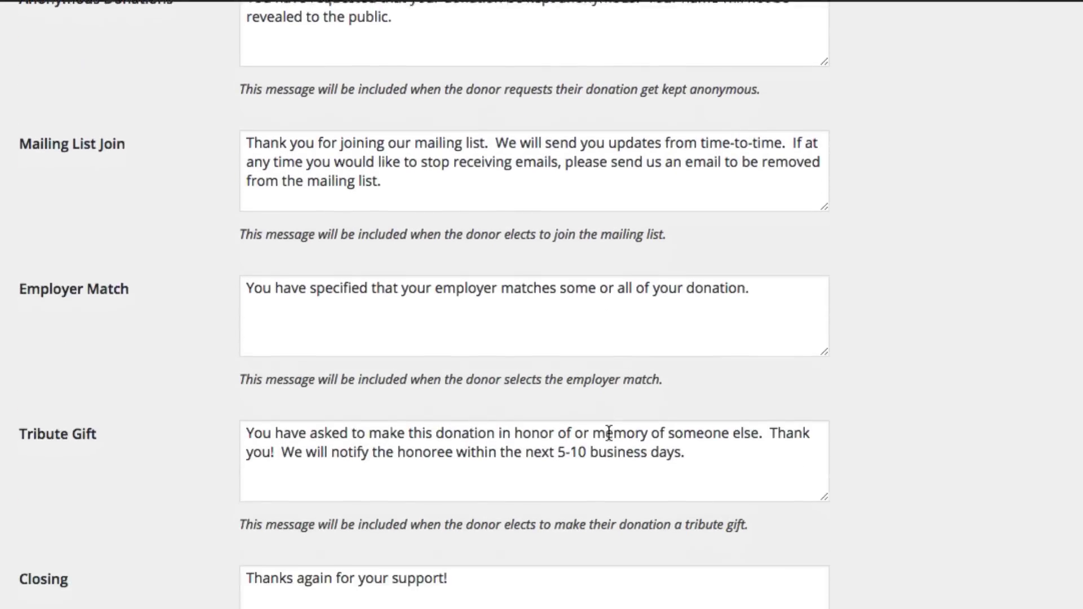
scroll(609, 432, "down", 3)
scroll(607, 435, "up", 2)
scroll(607, 435, "up", 10)
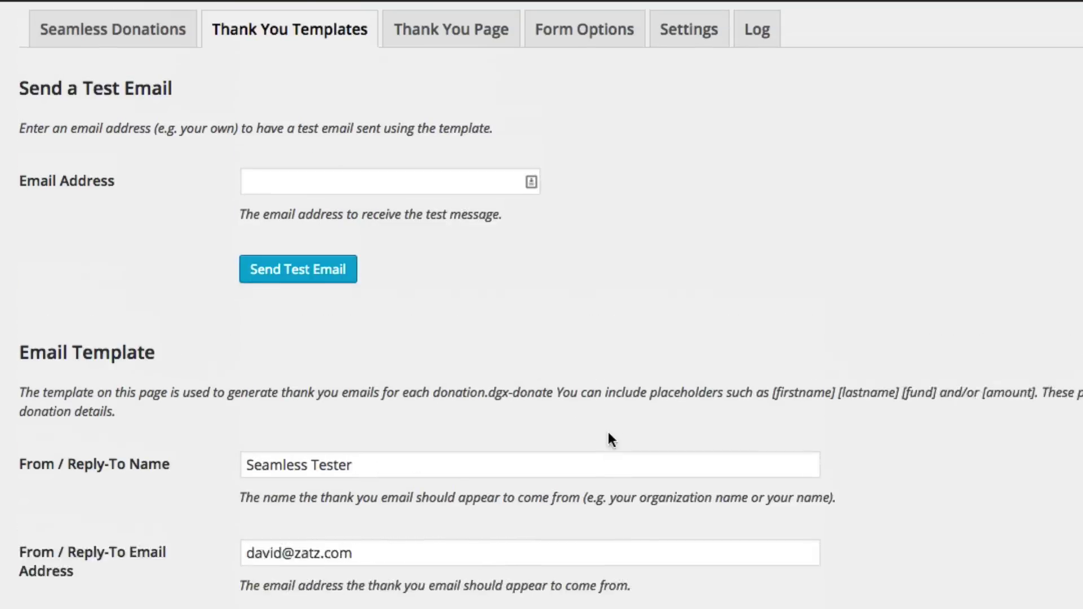
scroll(608, 438, "up", 1)
scroll(609, 438, "up", 1)
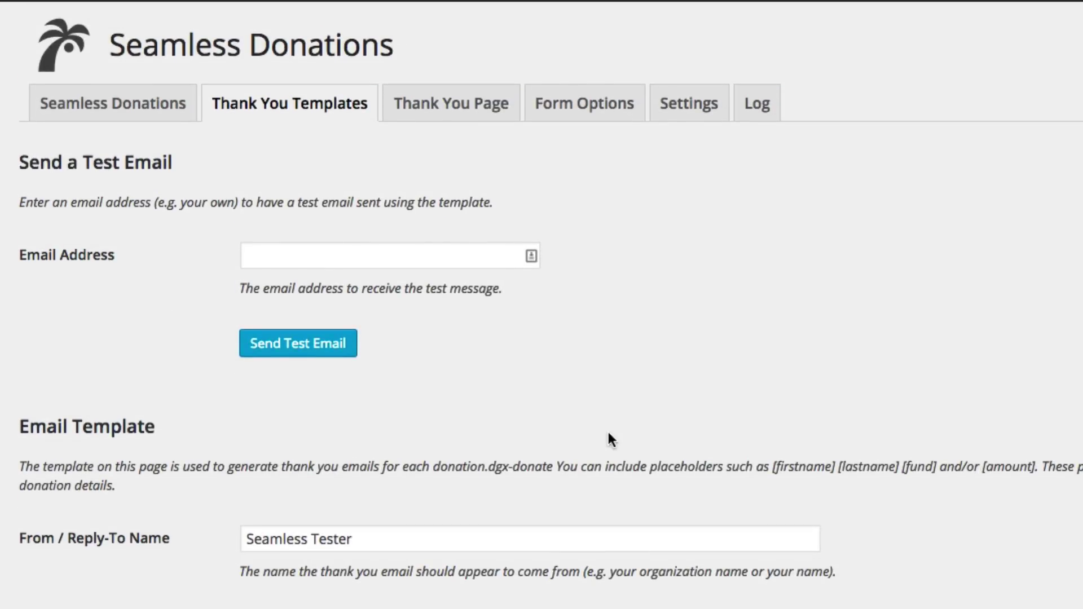
On the Settings tab, set PayPal Interface Mode to Sandbox (Test Server) and save
left_click(682, 114)
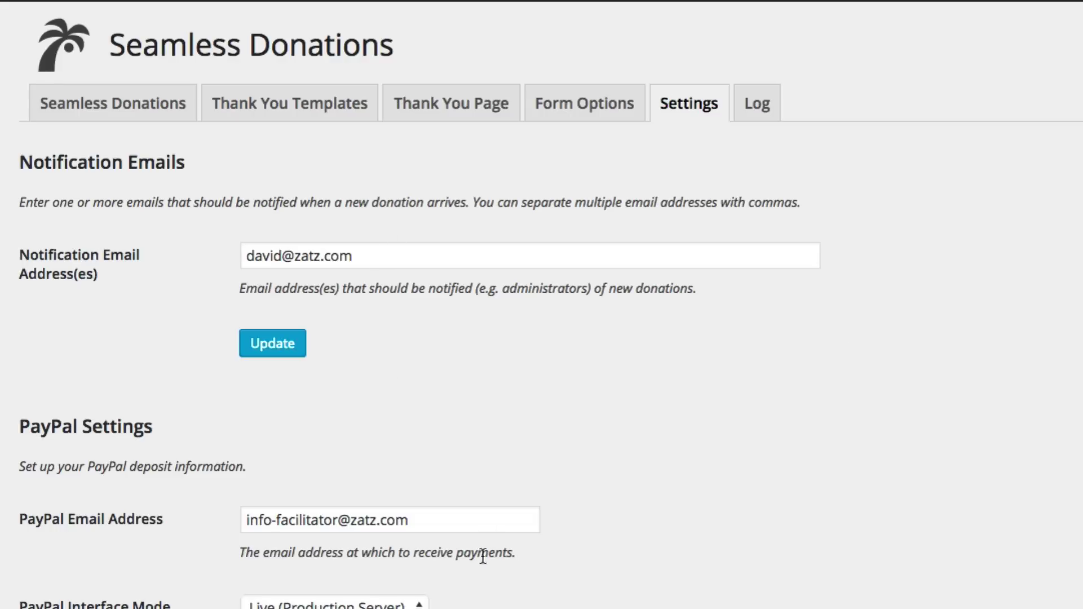
scroll(455, 520, "down", 1)
scroll(423, 567, "down", 2)
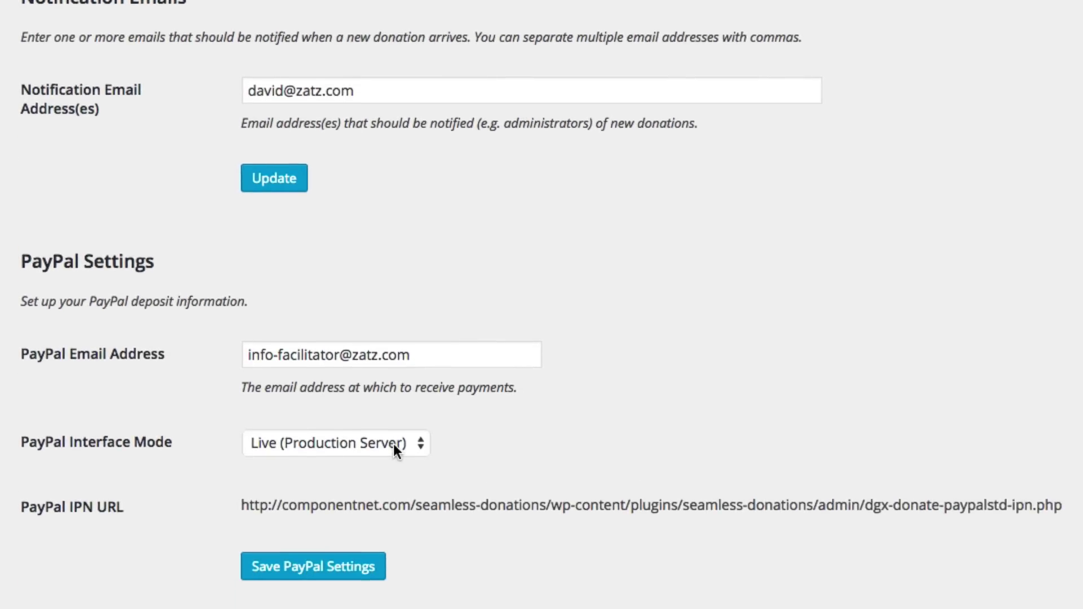
left_click(393, 444)
left_click(394, 461)
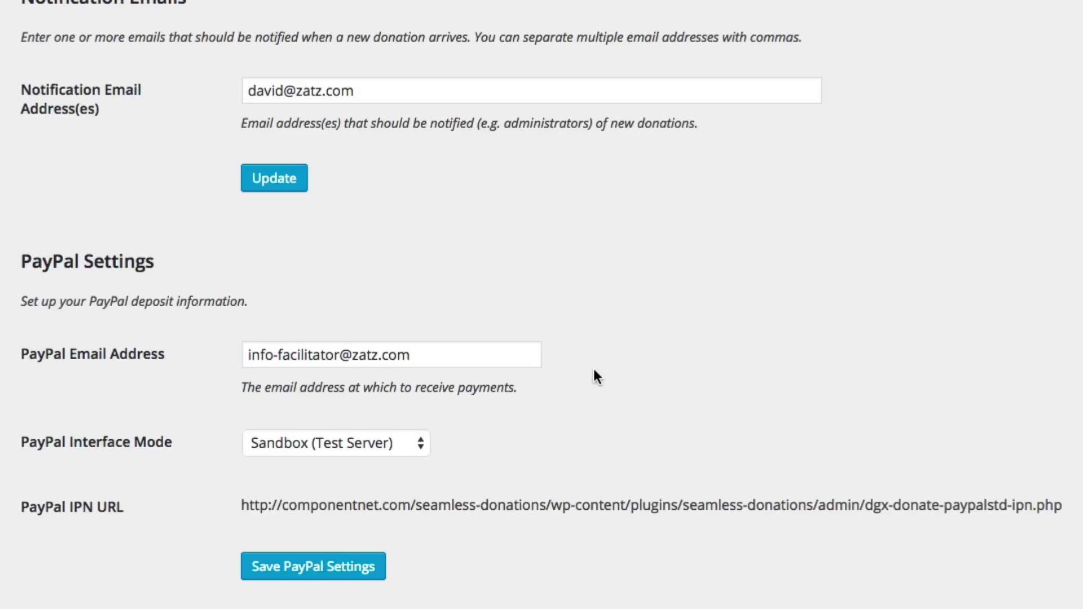
left_click(383, 568)
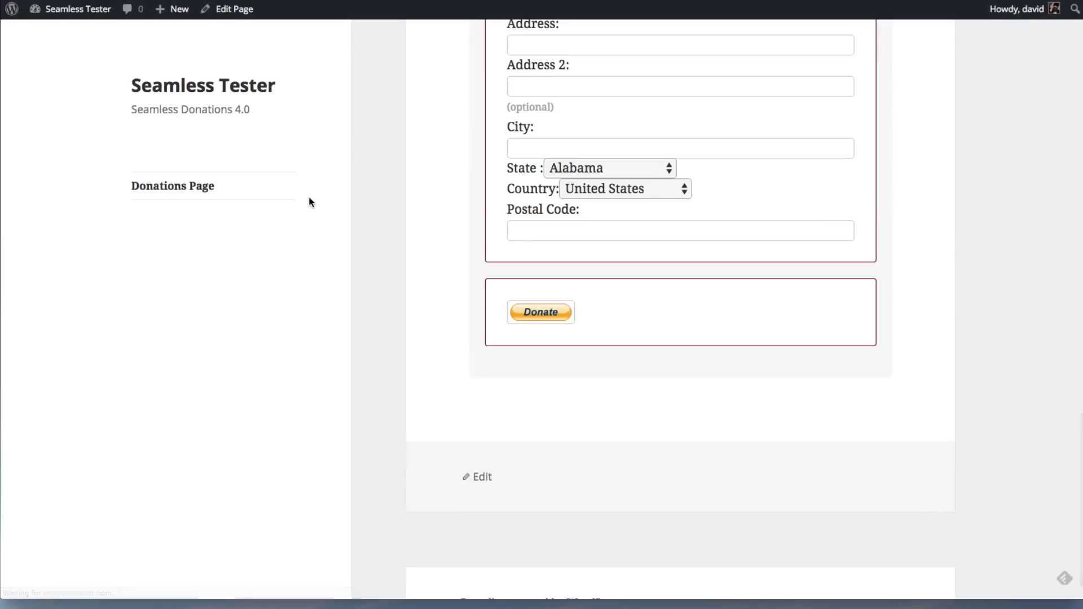
scroll(309, 202, "up", 5)
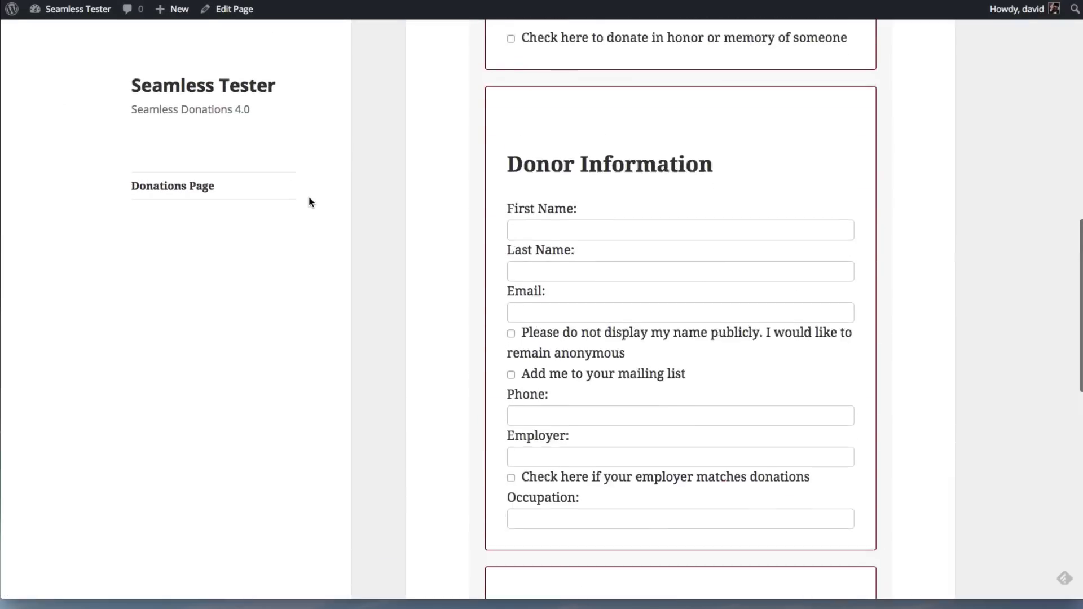
scroll(309, 202, "up", 5)
scroll(309, 202, "up", 5)
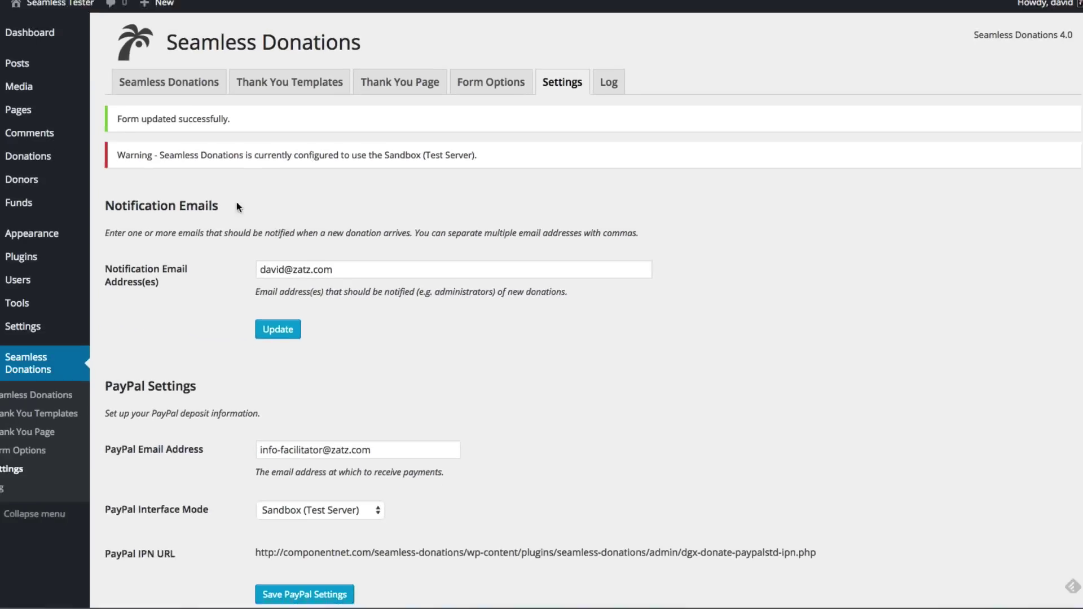
Set Designated Funds, Repeating Donation, Tribute Gift, Employer Match, Telephone and Employer fields to Don't Show
left_click(494, 92)
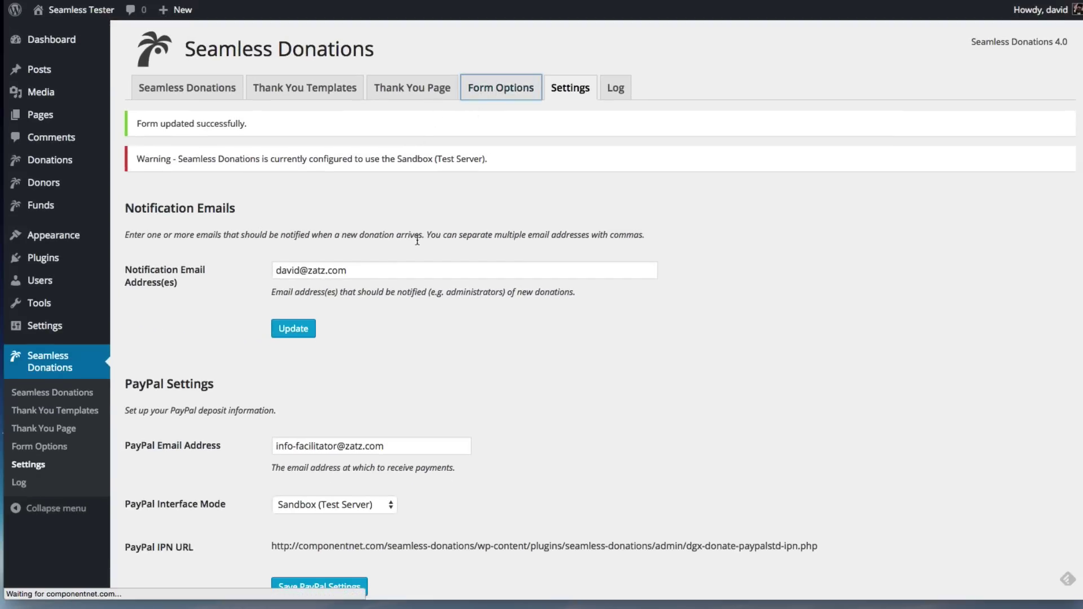
scroll(417, 240, "down", 2)
scroll(416, 240, "down", 6)
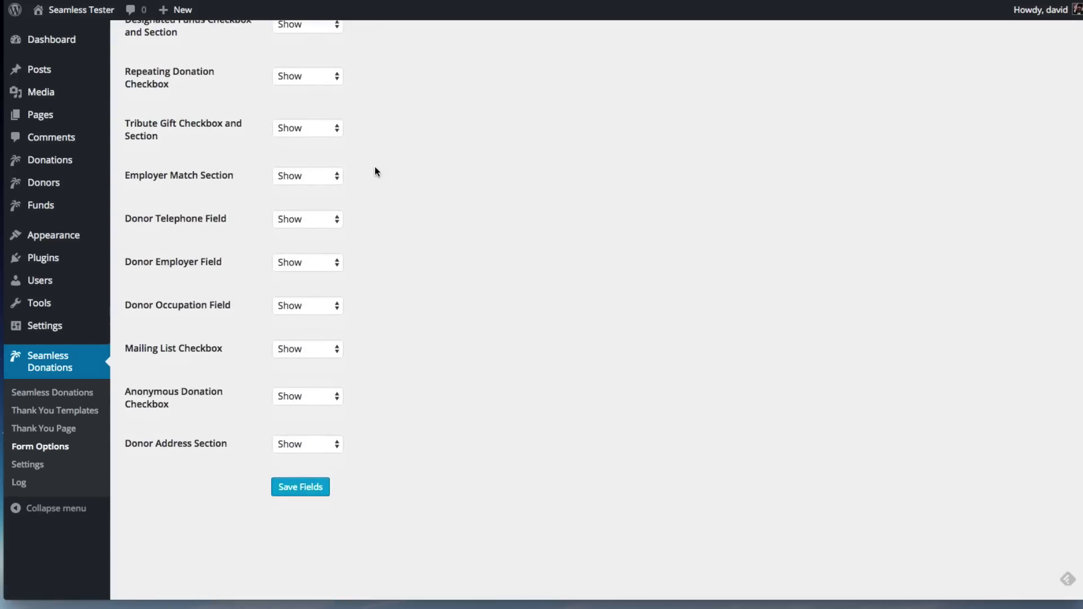
scroll(374, 167, "up", 3)
left_click(326, 122)
left_click(322, 142)
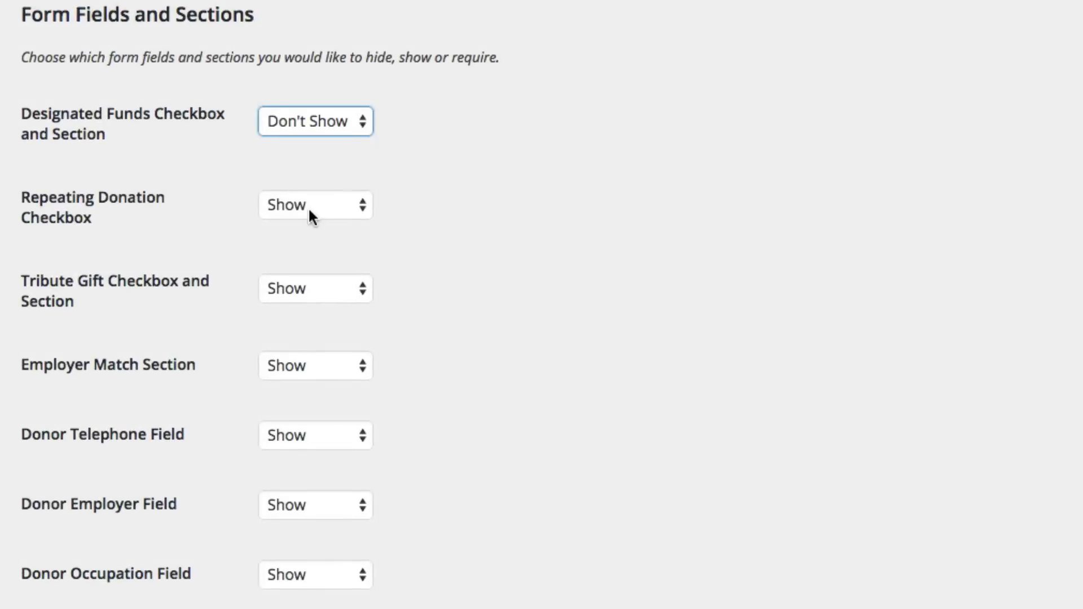
left_click(308, 205)
left_click(307, 228)
left_click(308, 288)
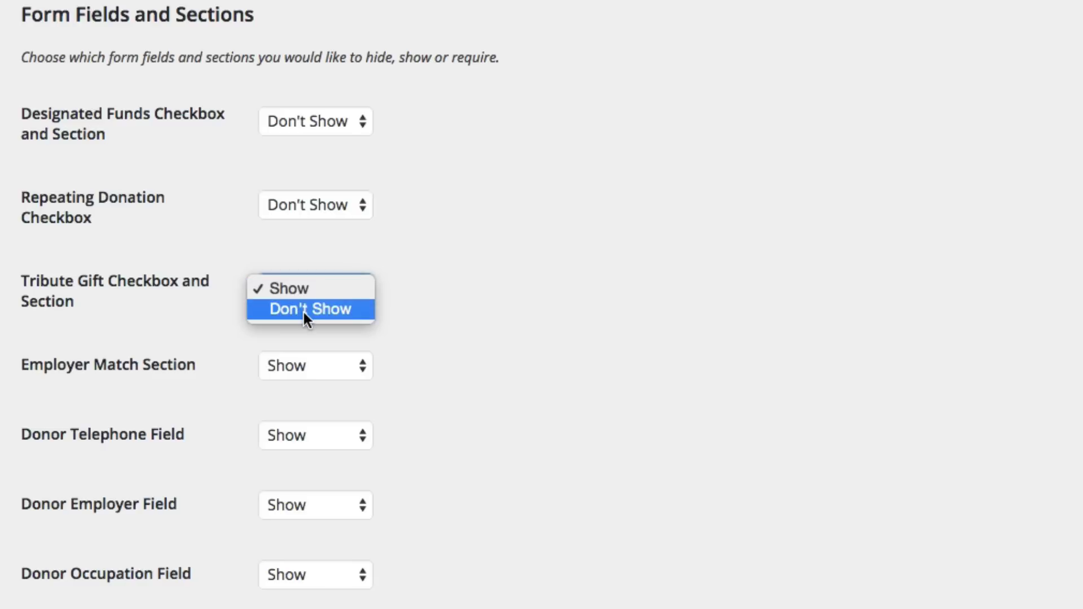
left_click(308, 308)
left_click(298, 366)
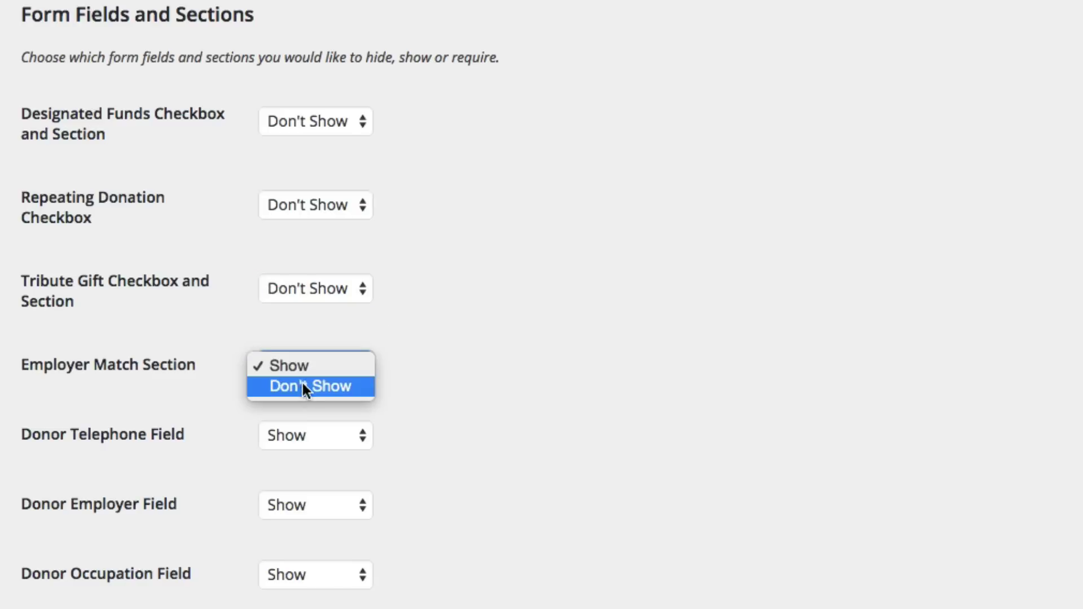
left_click(306, 435)
left_click(309, 452)
left_click(321, 506)
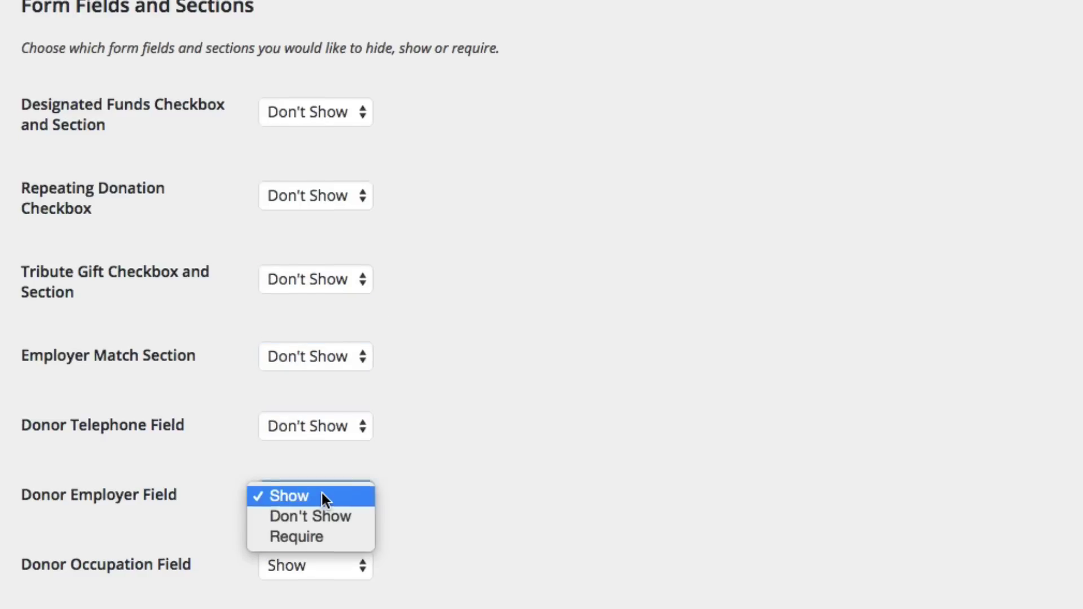
scroll(322, 491, "down", 5)
Hide Donor Occupation, Mailing List, Anonymous Donation and Donor Address, then save the field settings
left_click(321, 292)
left_click(322, 341)
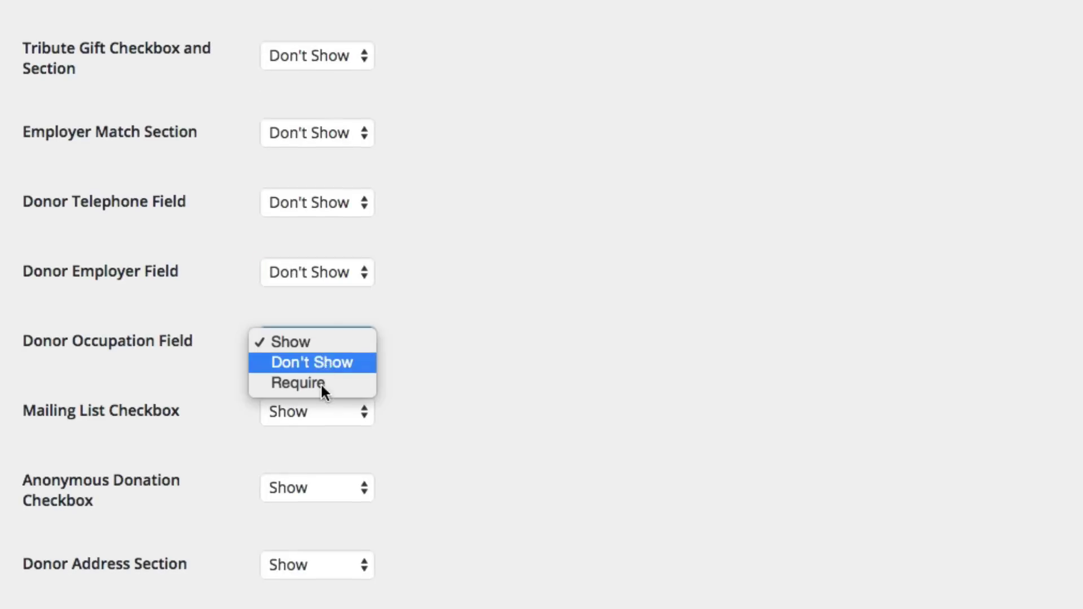
left_click(321, 407)
left_click(330, 430)
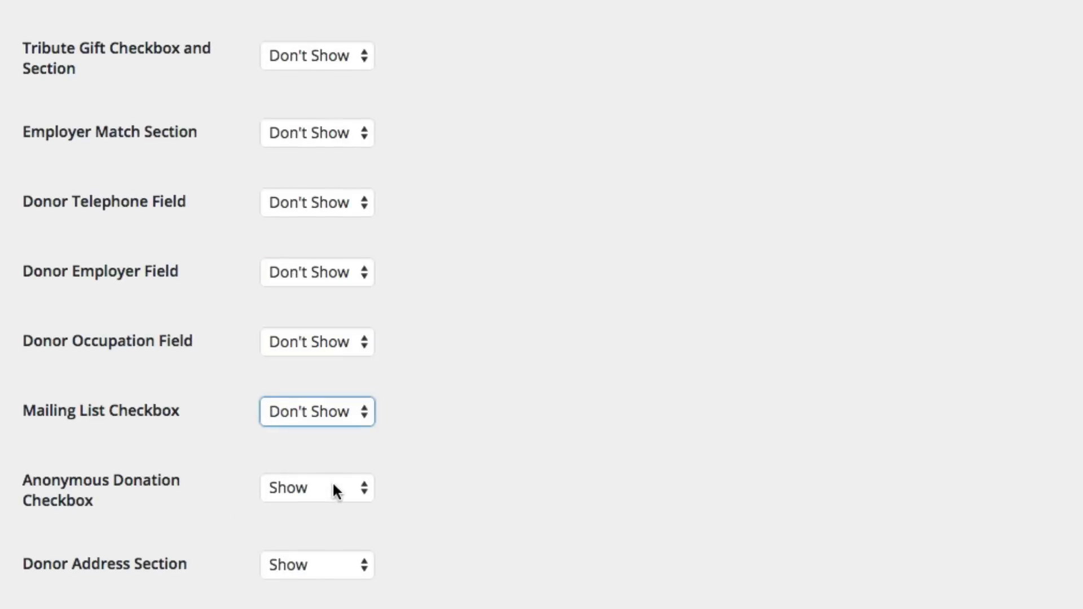
left_click(332, 484)
left_click(333, 512)
left_click(342, 563)
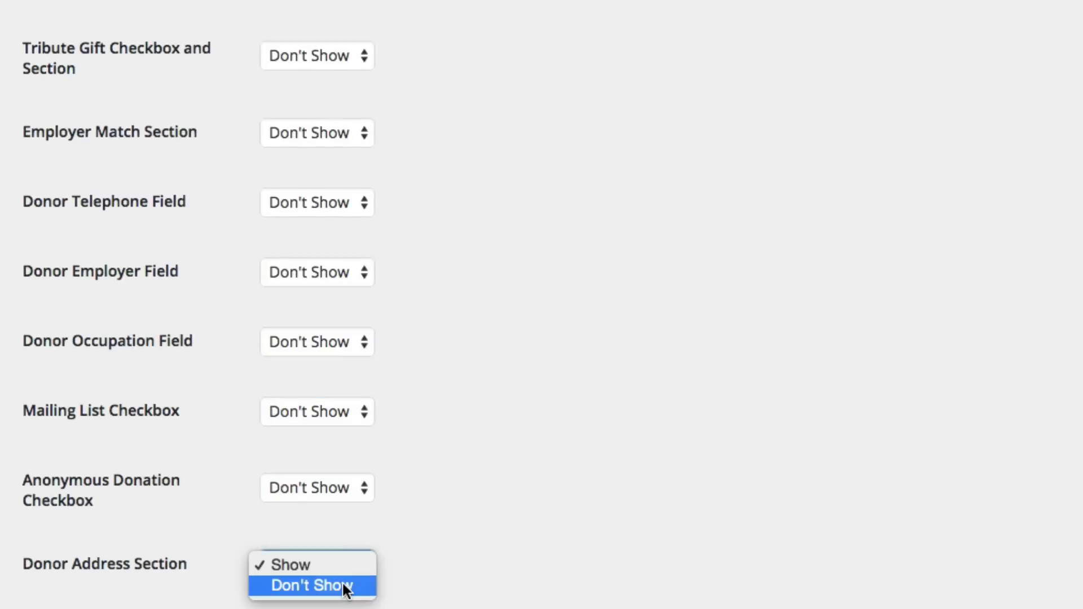
scroll(808, 43, "down", 5)
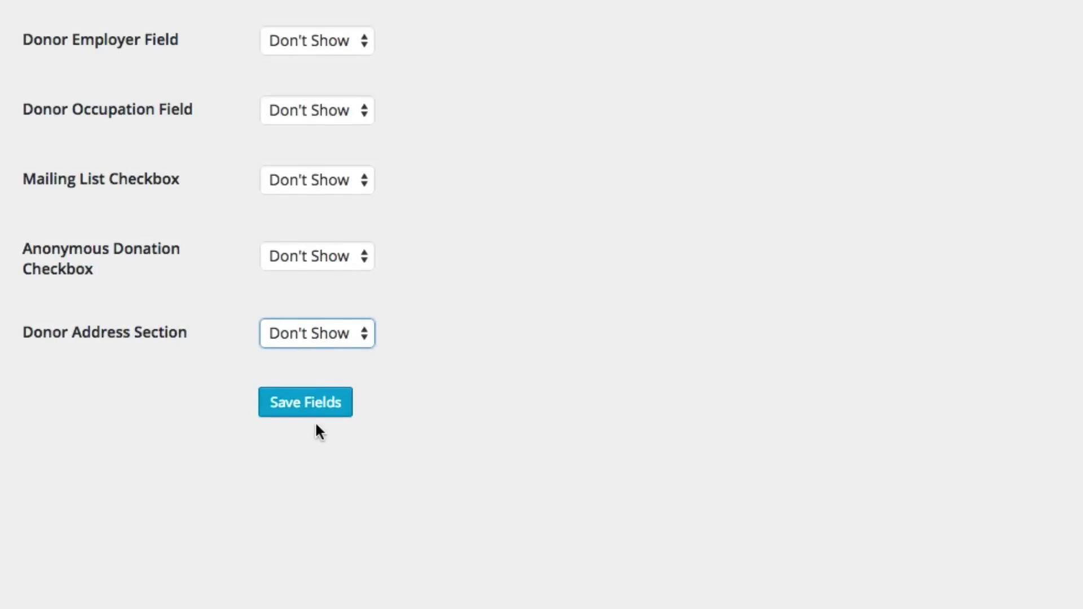
left_click(312, 402)
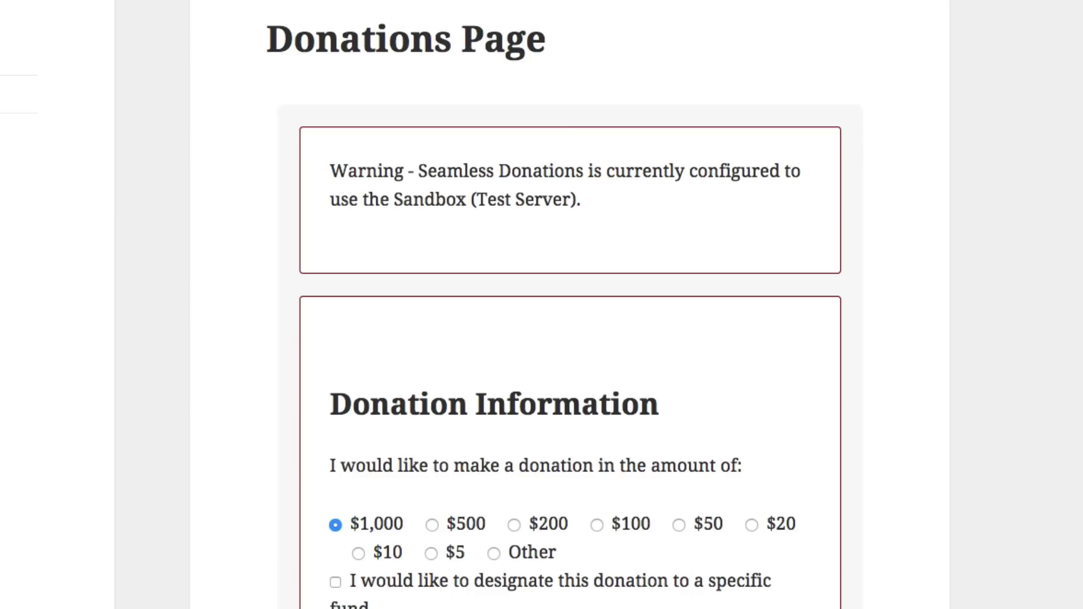
scroll(435, 87, "down", 3)
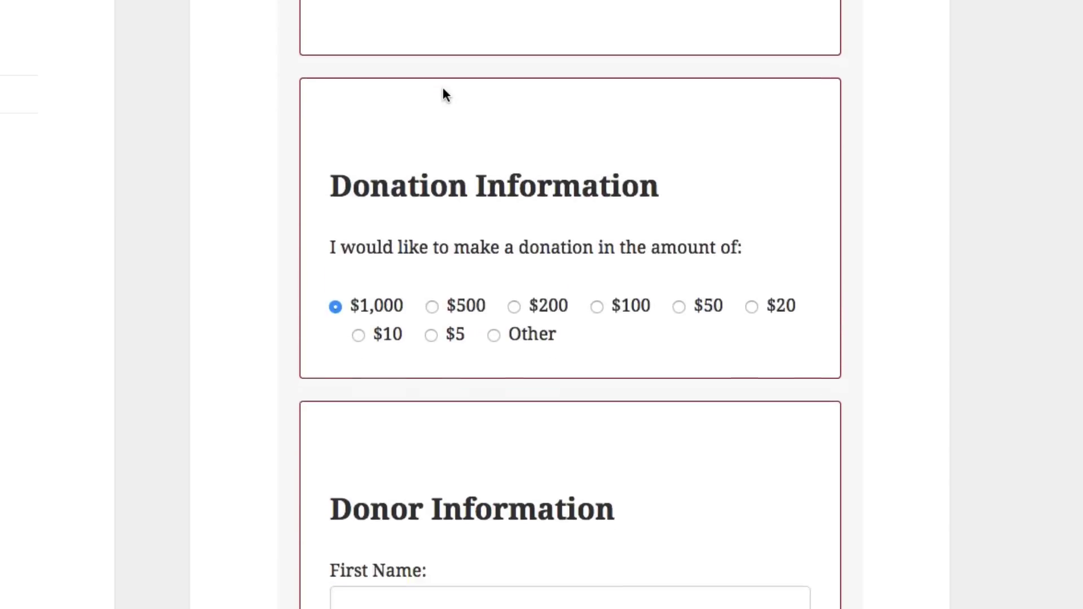
scroll(441, 93, "down", 5)
scroll(443, 88, "down", 1)
scroll(442, 92, "up", 3)
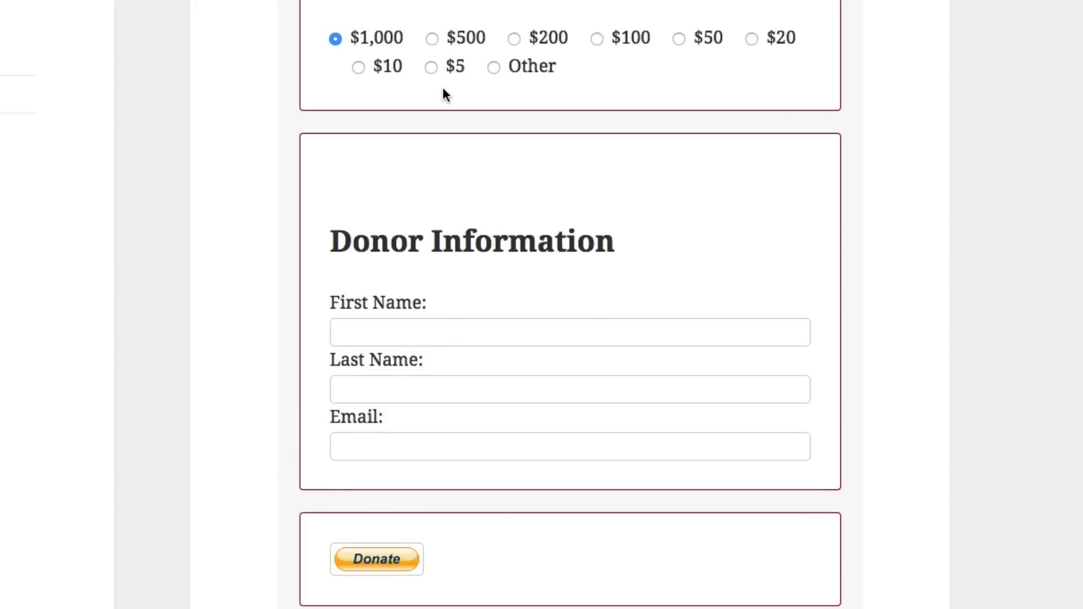
Submit a $5 donation with the donor's first name, last name and corrected email address
left_click(429, 62)
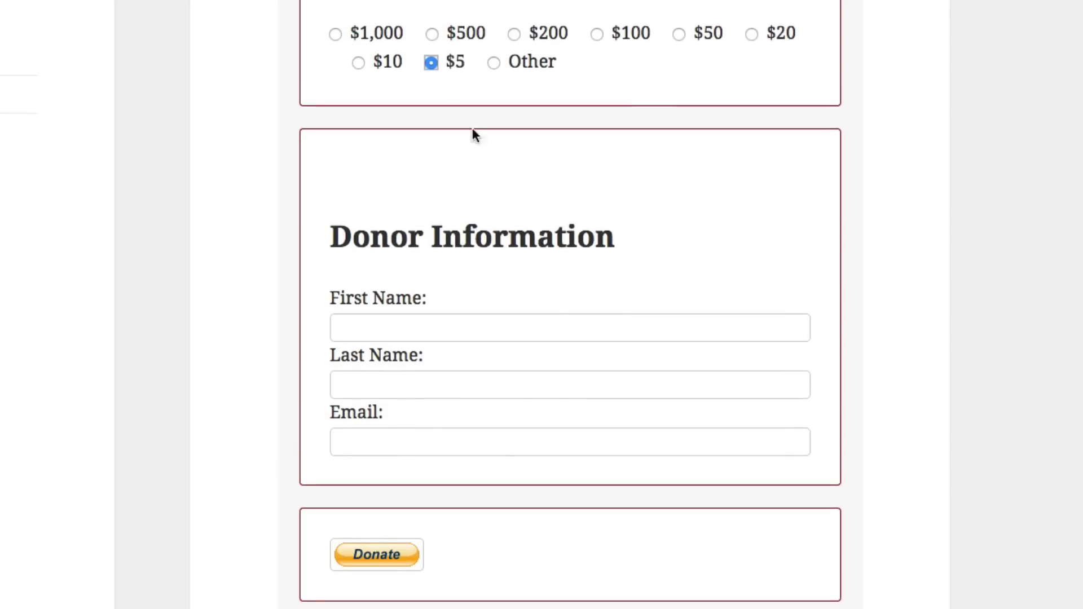
left_click(462, 327)
scroll(461, 322, "up", 1)
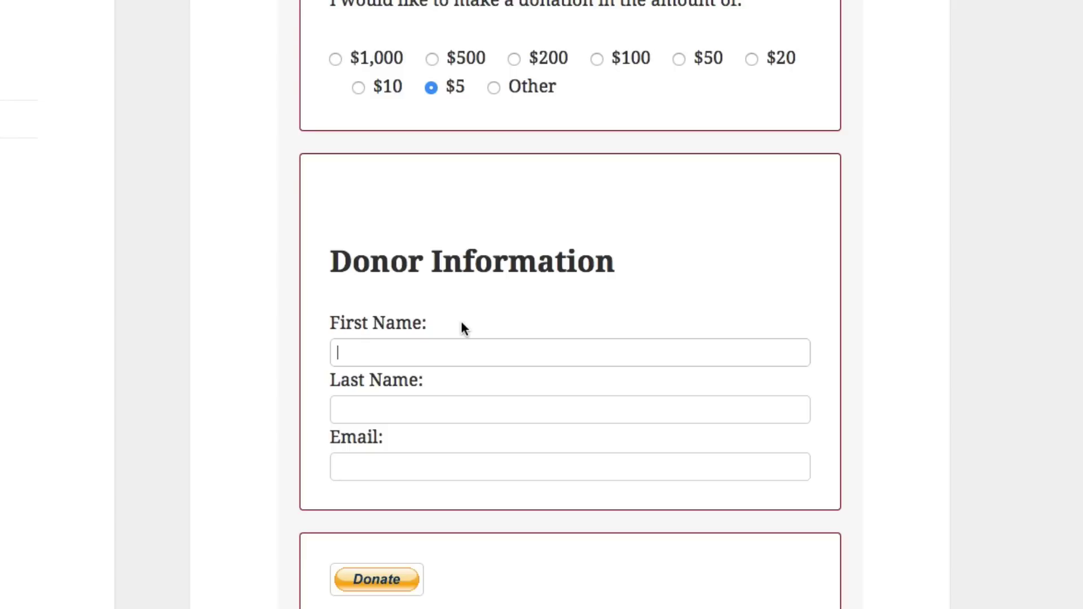
type("David")
key("Tab")
type("Gewirtz")
key("Tab")
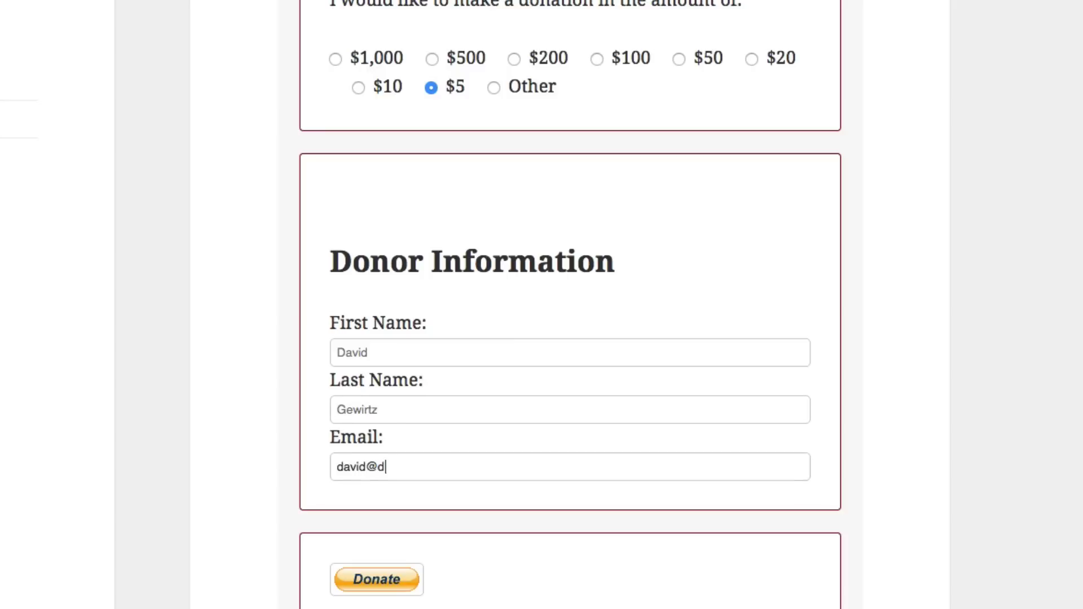
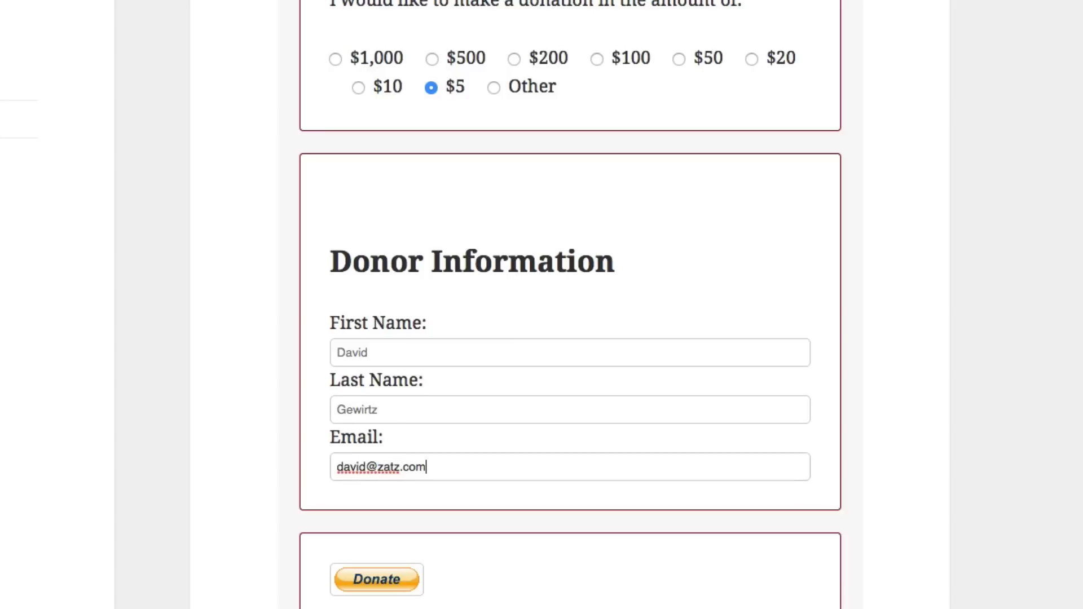
left_click(401, 584)
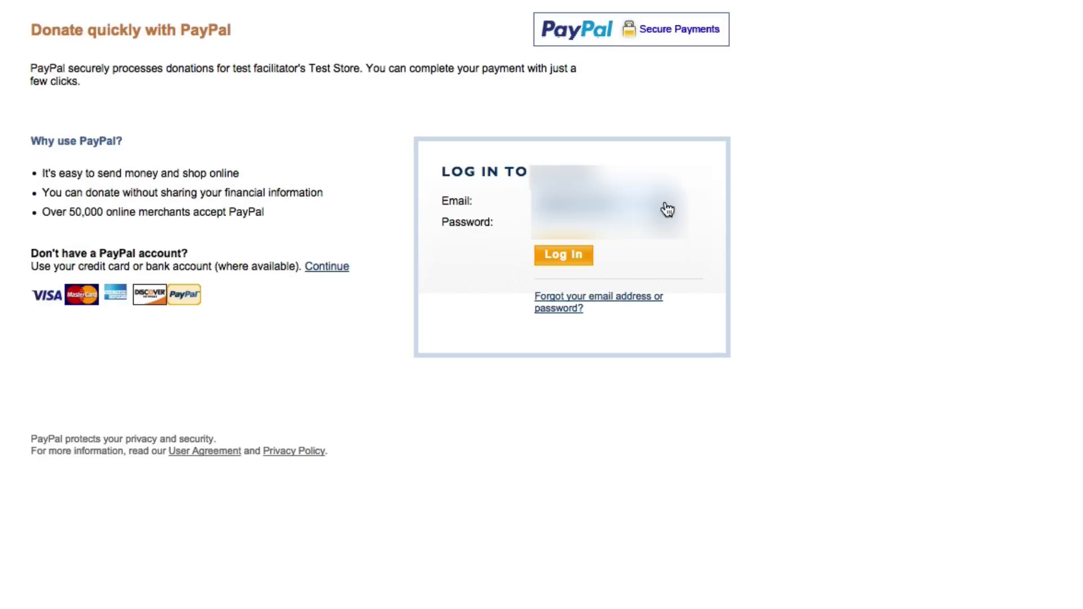
Sign in with the saved sandbox buyer login, confirm Donate $5.00 USD, and return to the Test Store
left_click(666, 207)
left_click(661, 293)
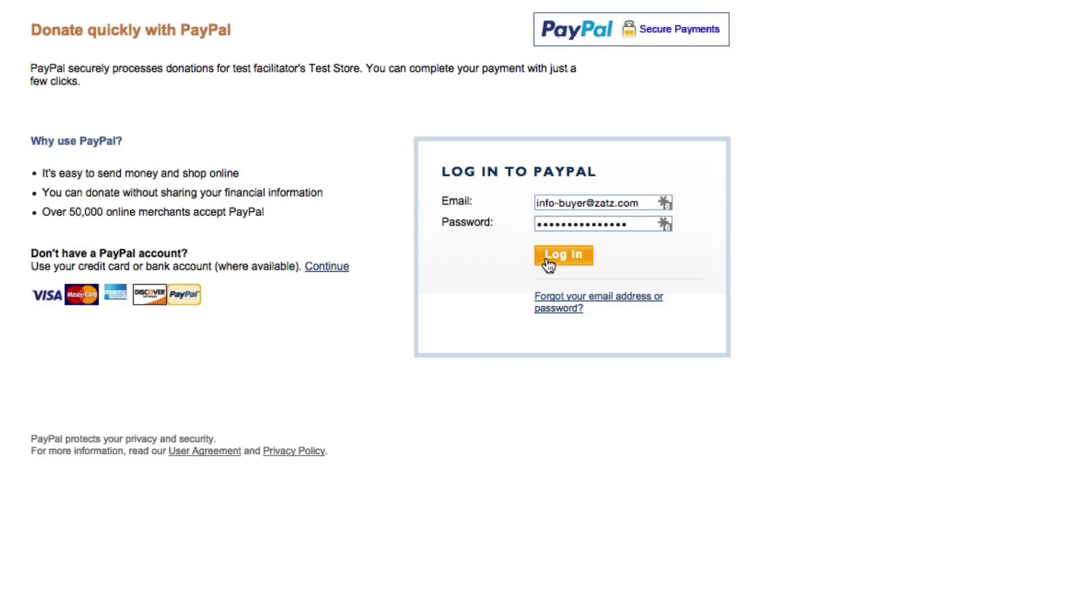
left_click(558, 260)
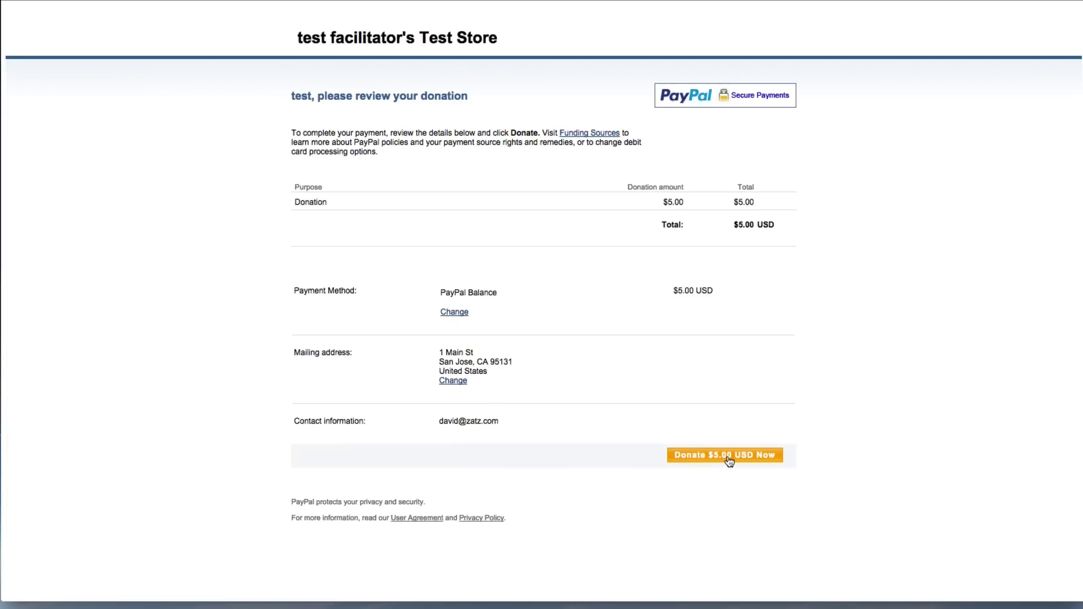
left_click(729, 461)
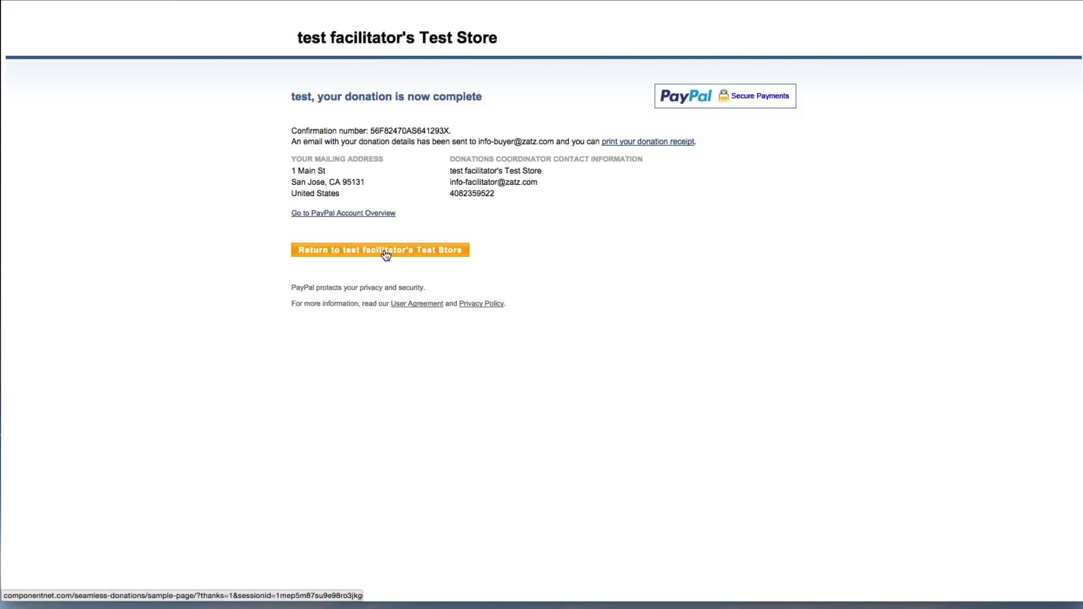
left_click(385, 251)
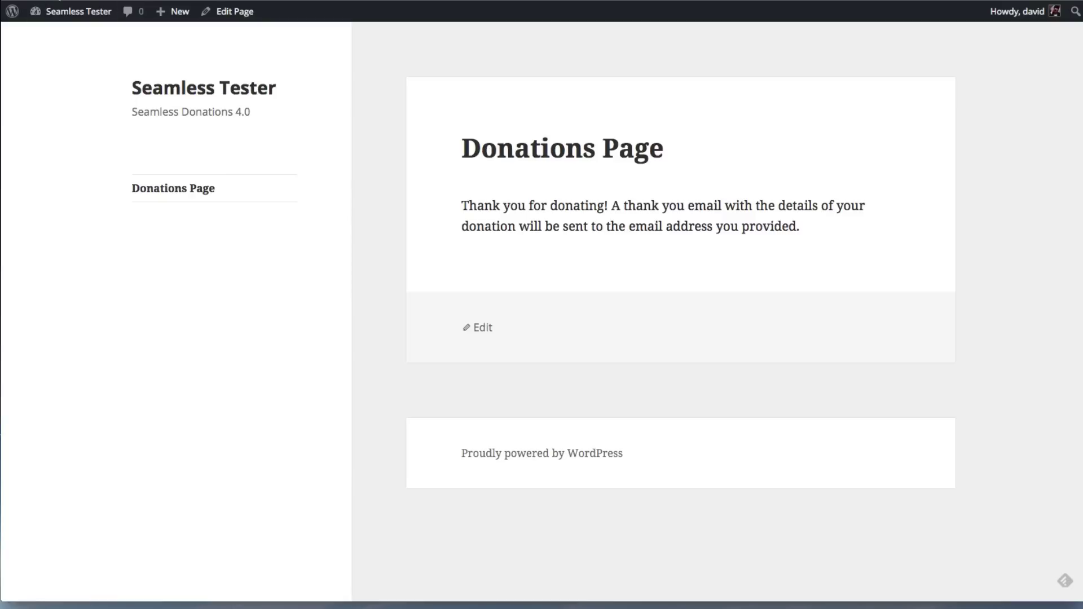
mouse_move(72, 12)
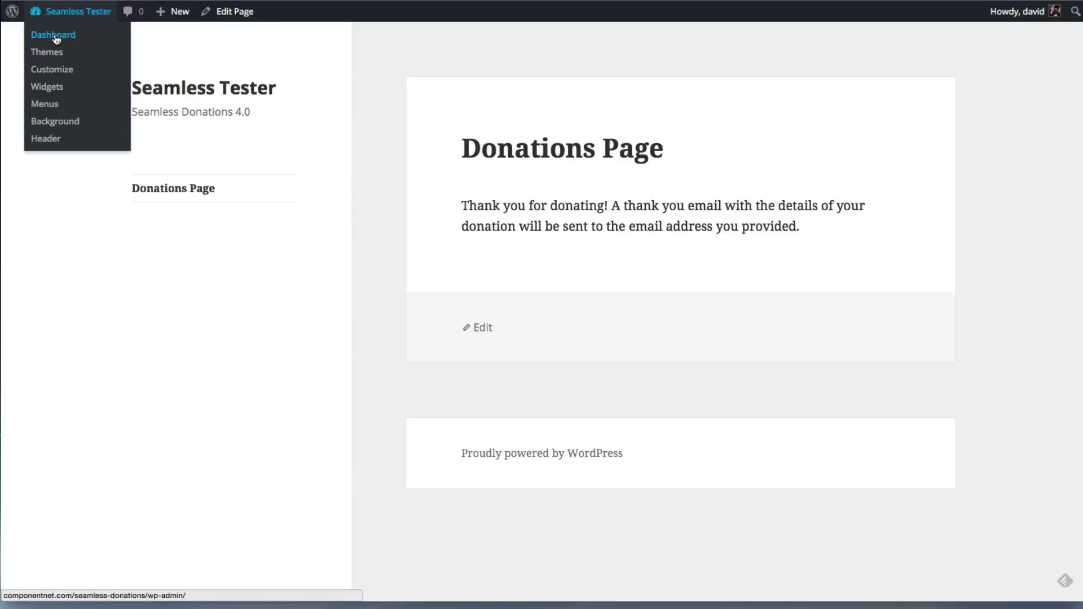
From the Dashboard, review Donors and Donations for David Gewirtz's 5 USD gift, then open Seamless Donations
left_click(54, 40)
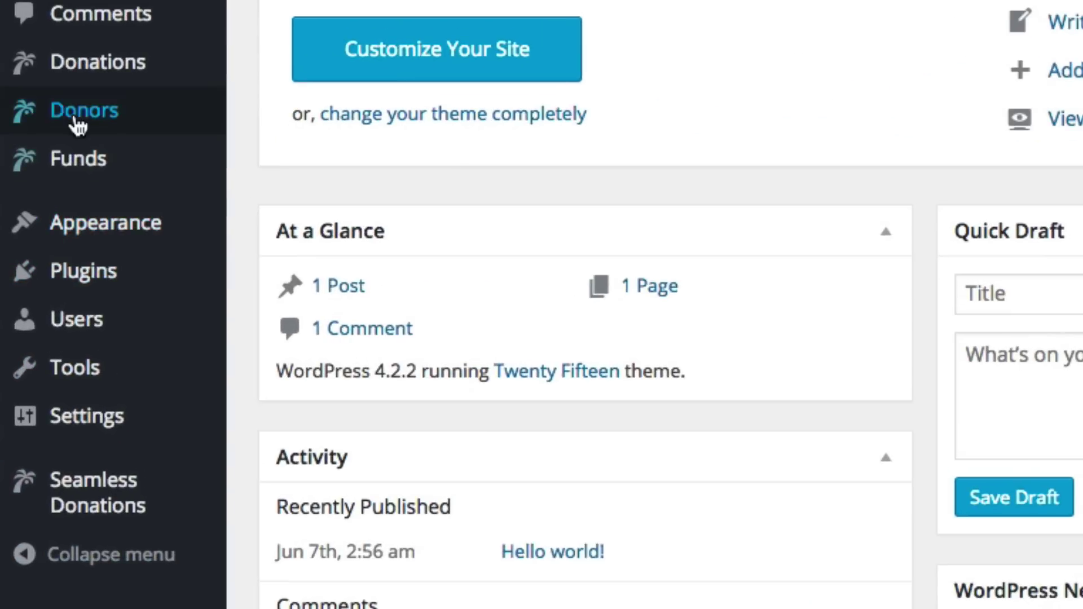
left_click(78, 126)
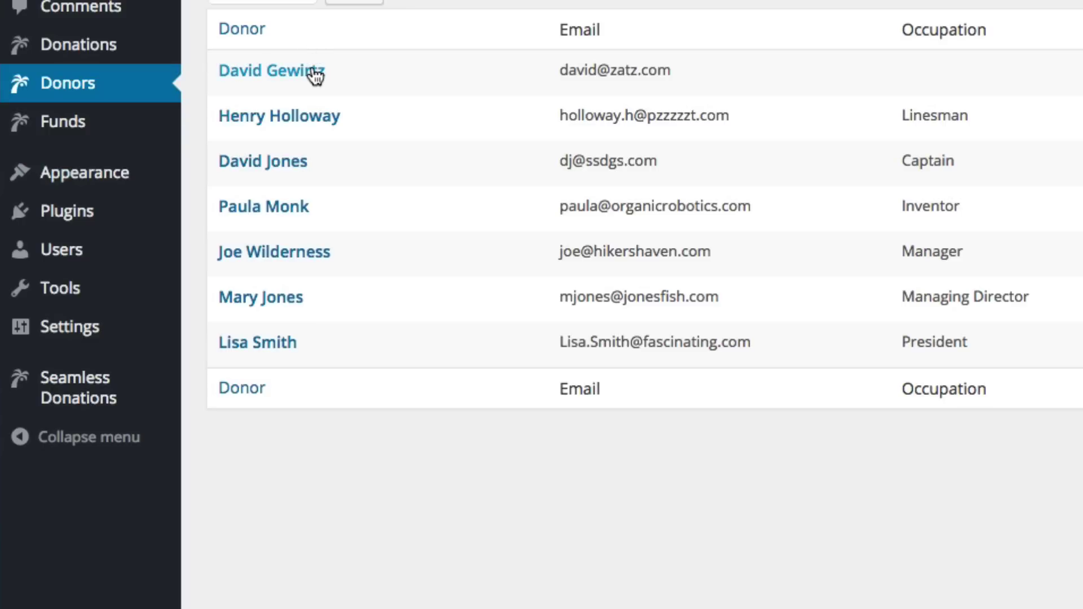
left_click(51, 46)
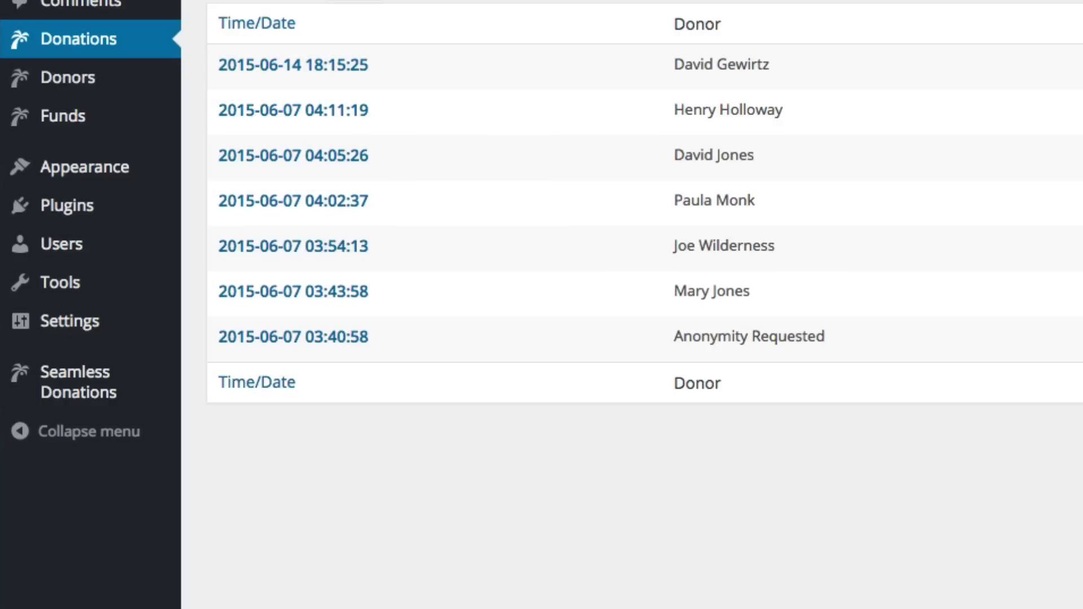
mouse_move(76, 381)
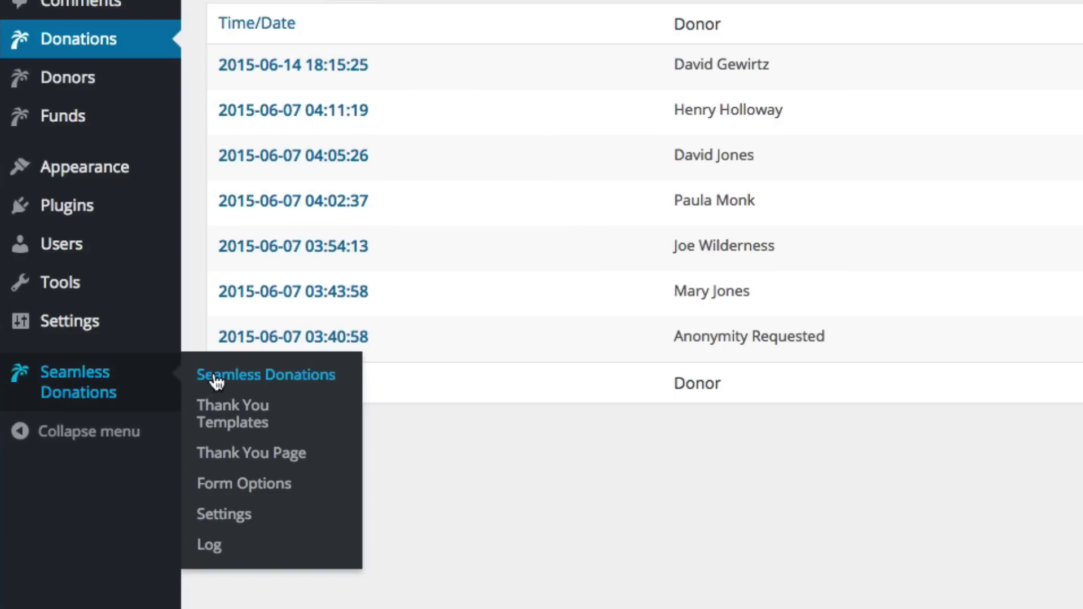
left_click(231, 387)
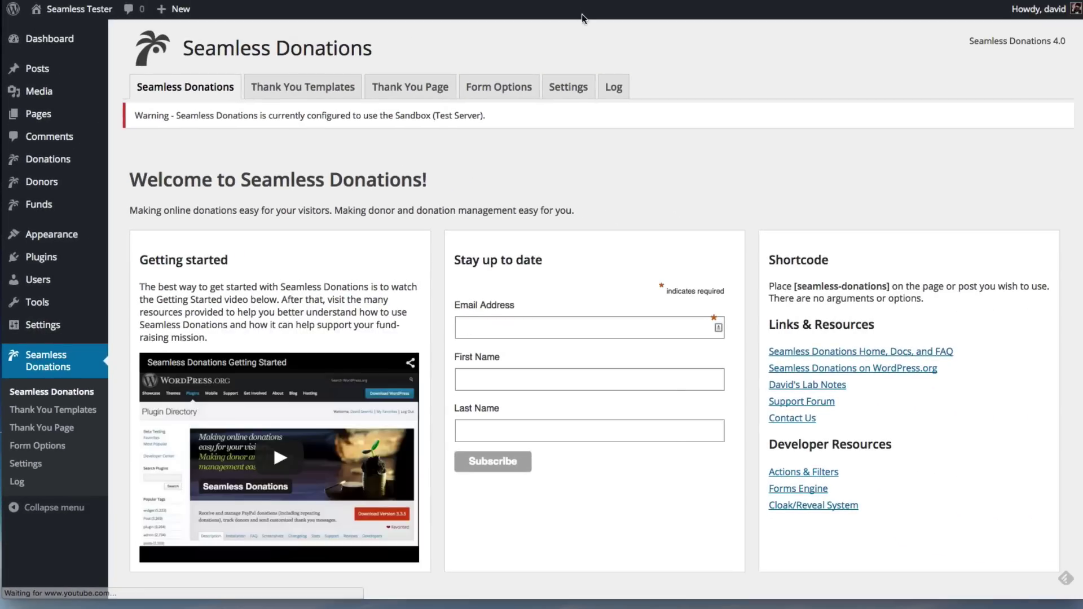
left_click(617, 86)
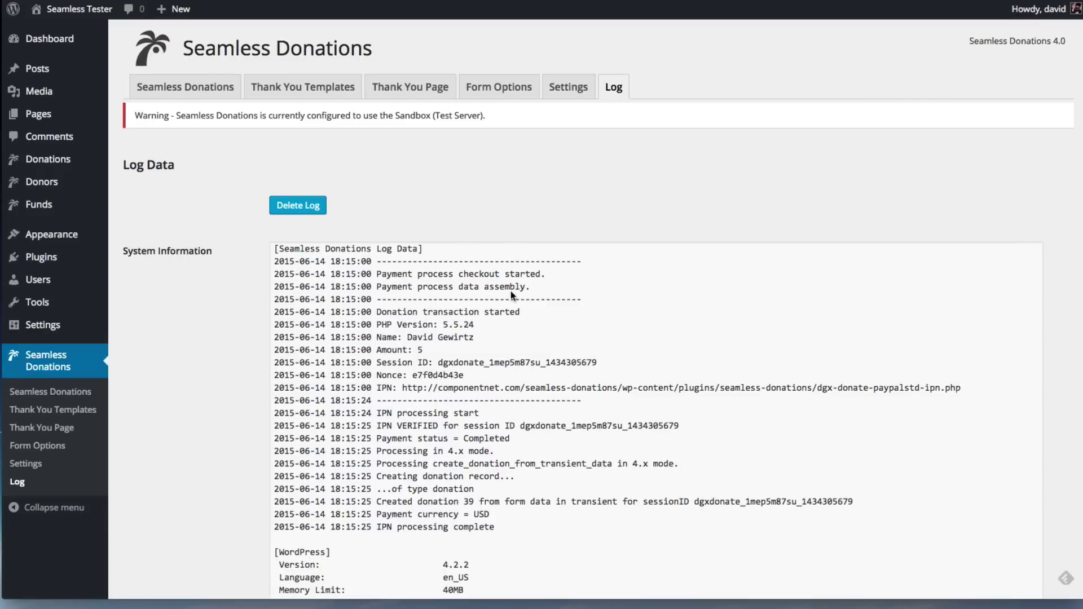
left_click(186, 91)
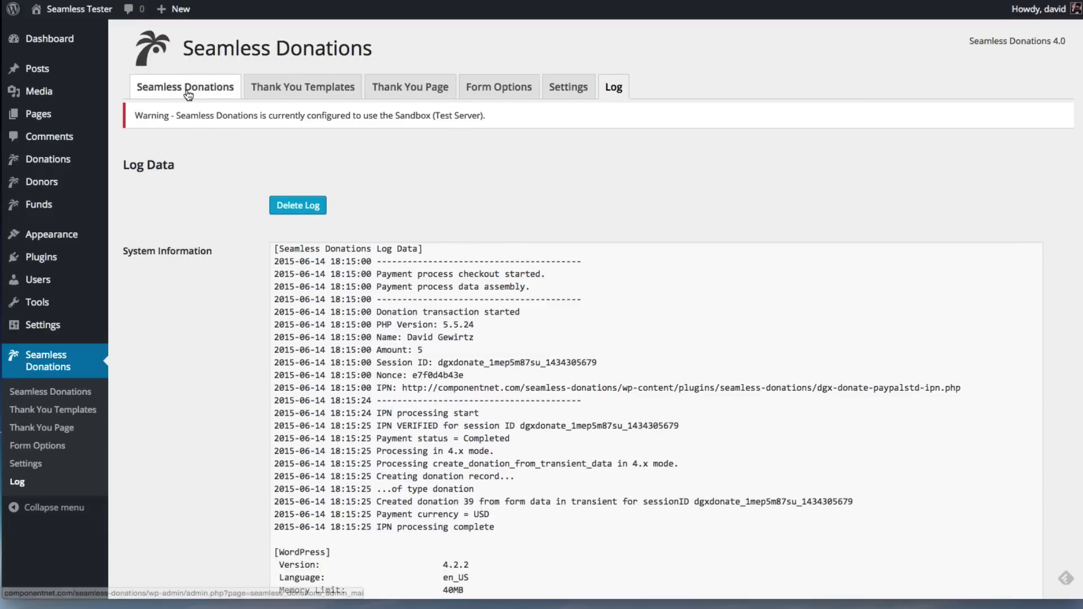